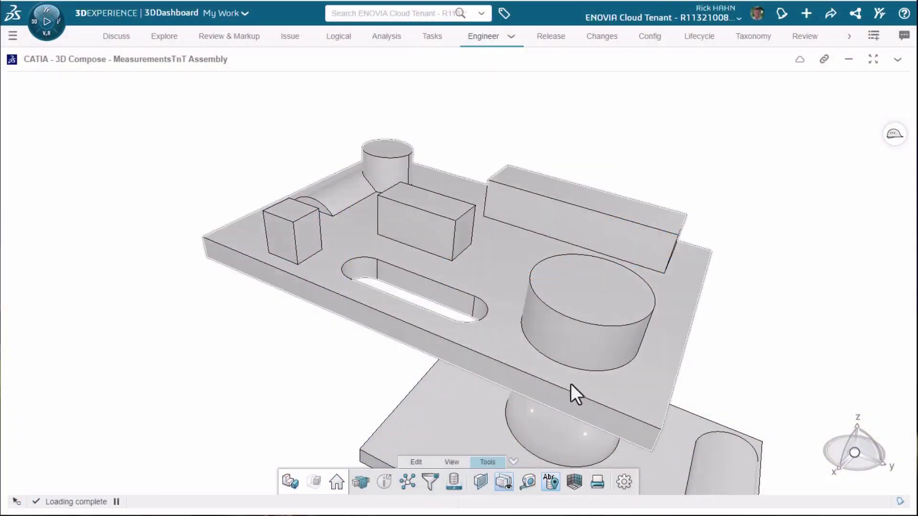
- Measure the volume of the whole upper plate part with the Measure tool's product filter
left_click(528, 479)
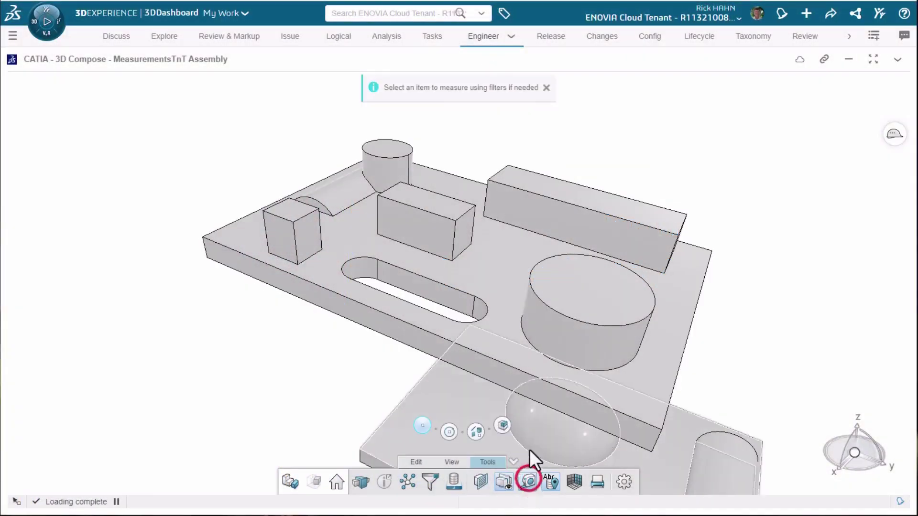
left_click(501, 425)
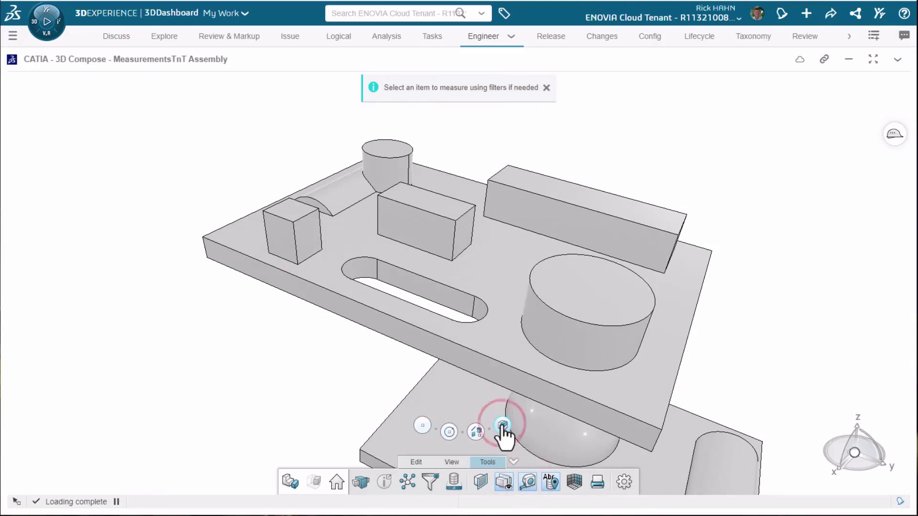
left_click(497, 259)
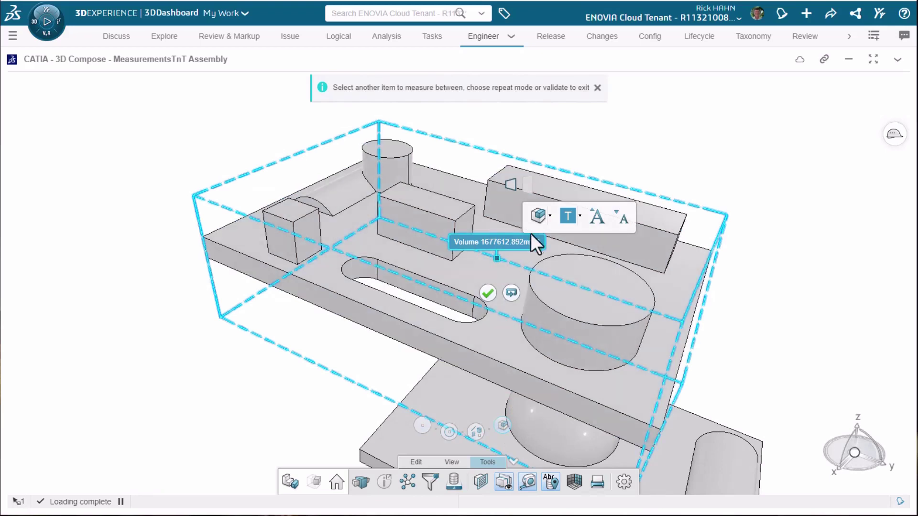
- Switch the upper plate's measure to Area and extend it to the whole assembly, leaving the measure without validating it
left_click(550, 215)
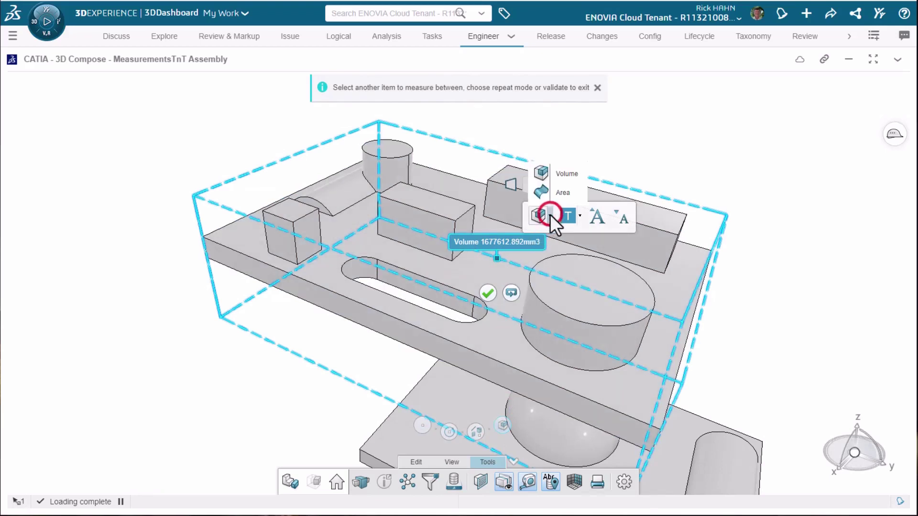
left_click(564, 192)
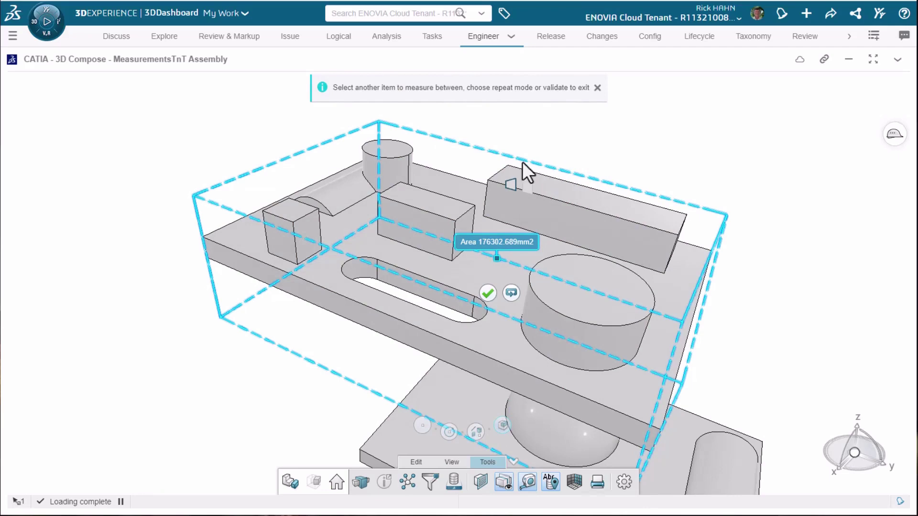
left_click(528, 189)
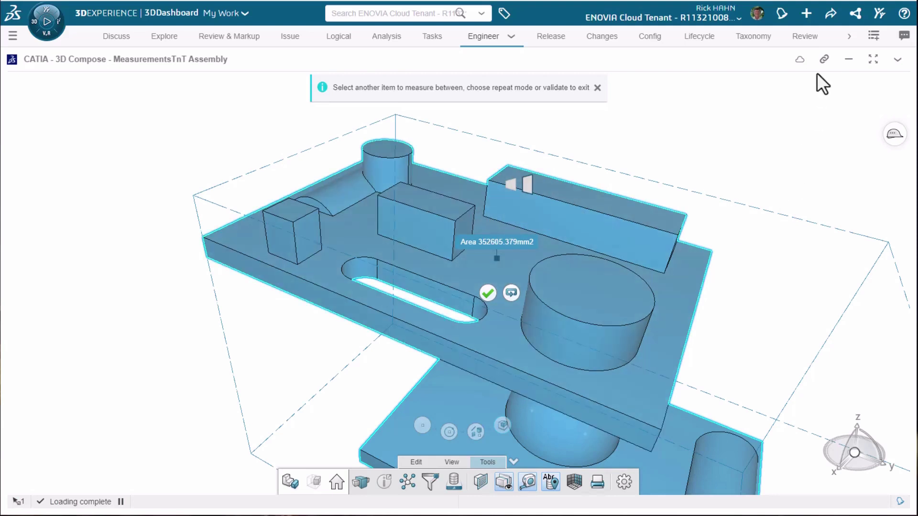
key("Escape")
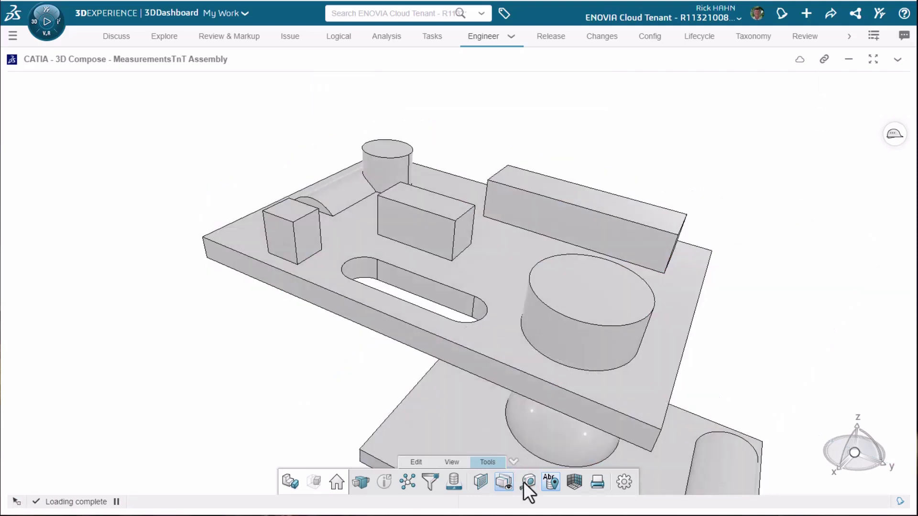
- Measure the minimum distance between the lower plate part and the upper plate part
left_click(528, 481)
left_click(463, 395)
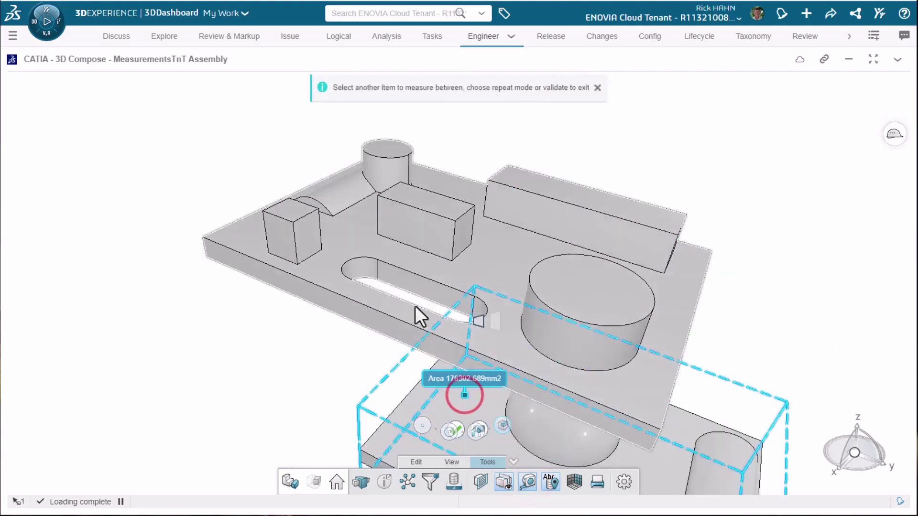
left_click(378, 251)
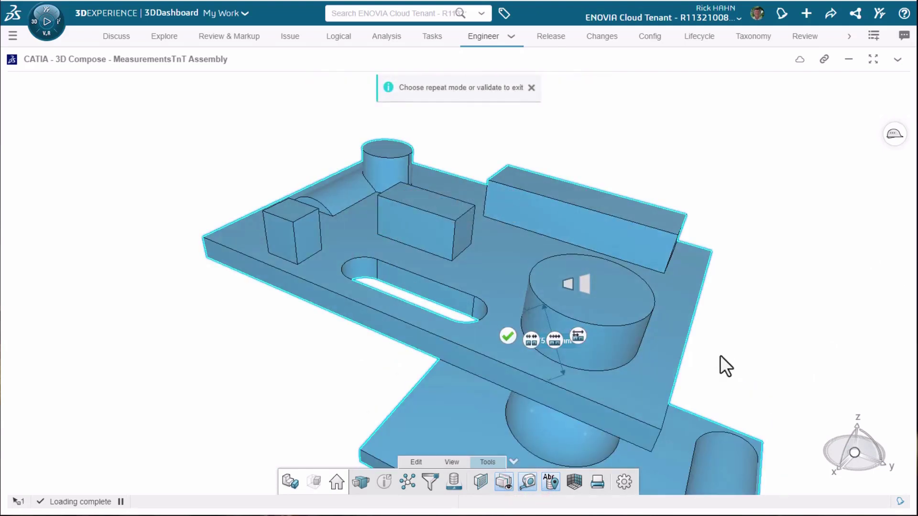
middle_click_drag(719, 355, 673, 109)
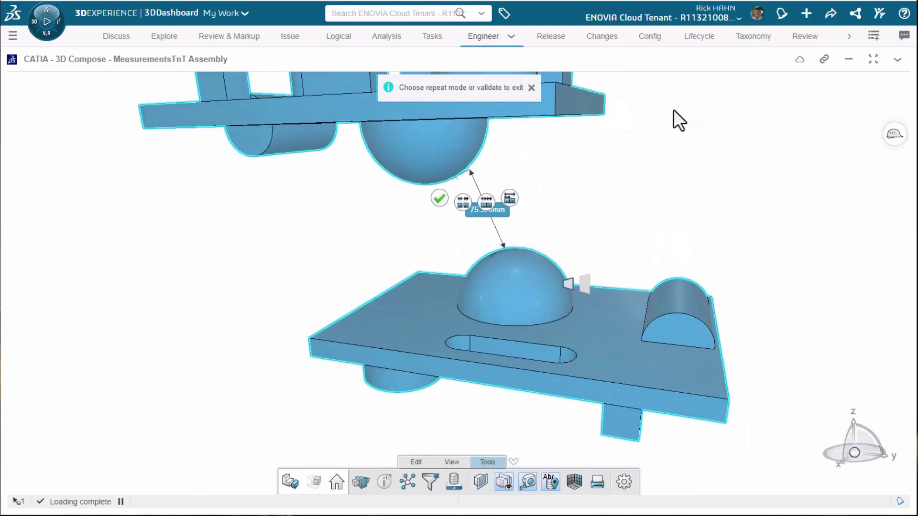
- Change the measure between the two plate parts to Maximum distance and validate it
left_click(502, 211)
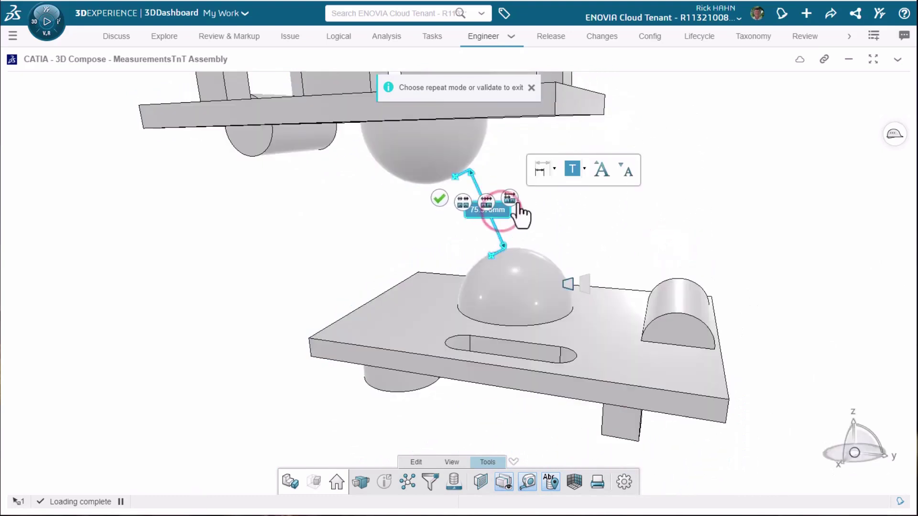
left_click(554, 169)
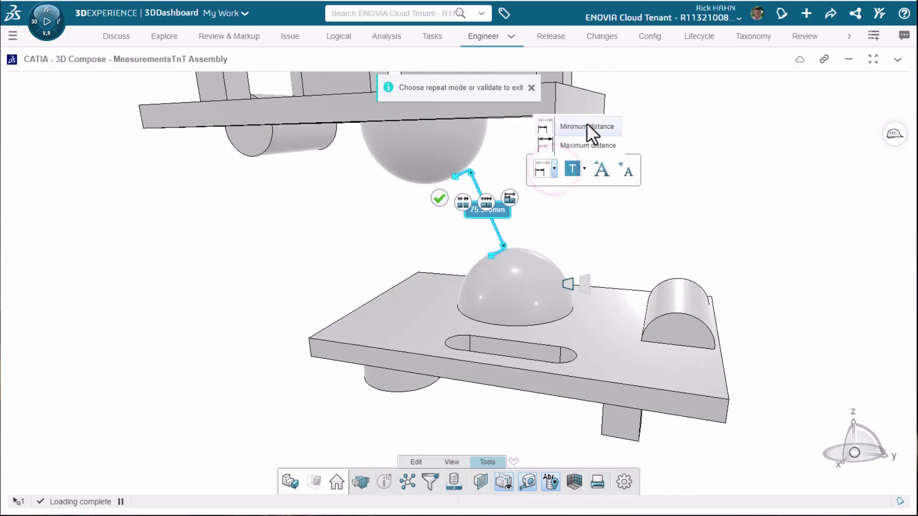
left_click(583, 144)
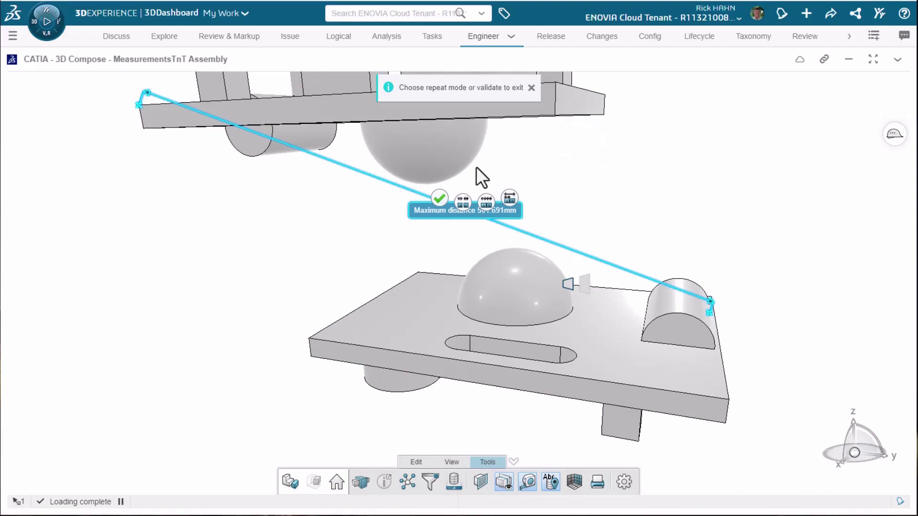
left_click(440, 200)
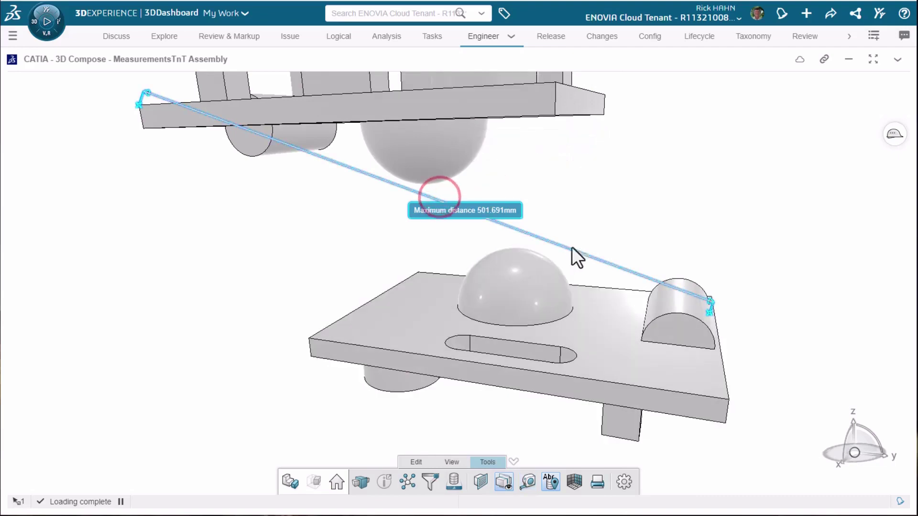
- Delete the maximum distance measure between the two plate parts
left_click_drag(594, 200, 688, 222)
left_click(505, 211)
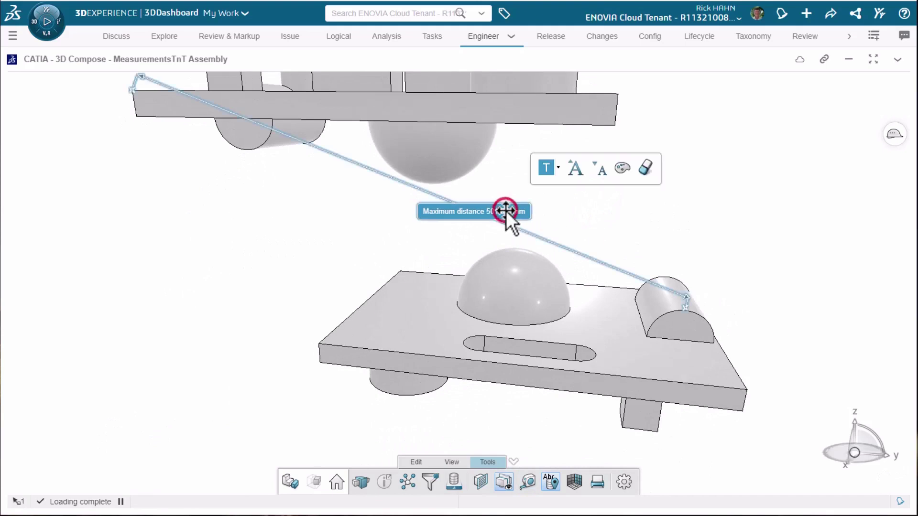
left_click(646, 169)
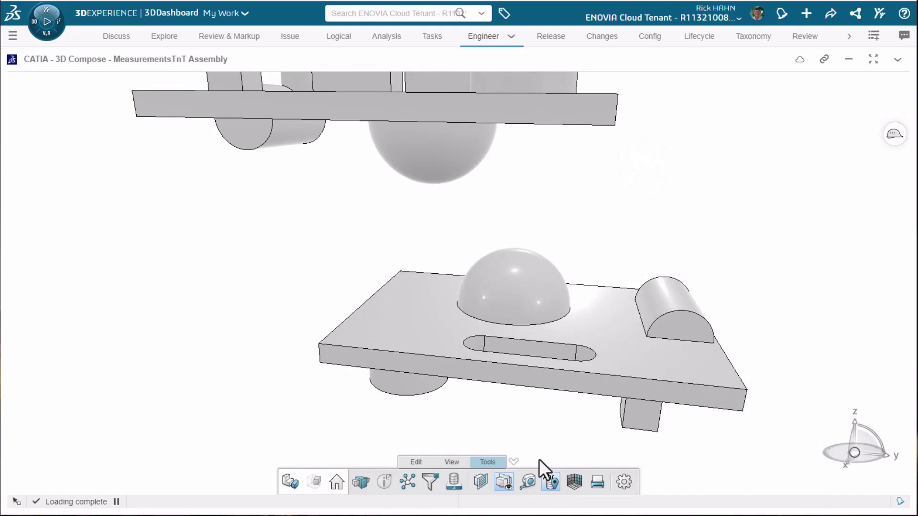
- Measure the coordinates of a point on the large cylinder's top face with the point filter
left_click(527, 481)
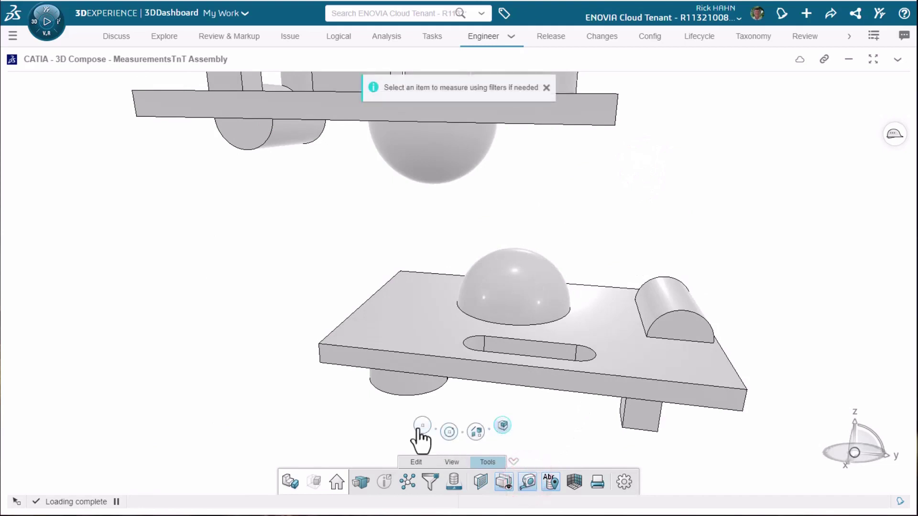
left_click(418, 425)
left_click_drag(495, 196, 425, 339)
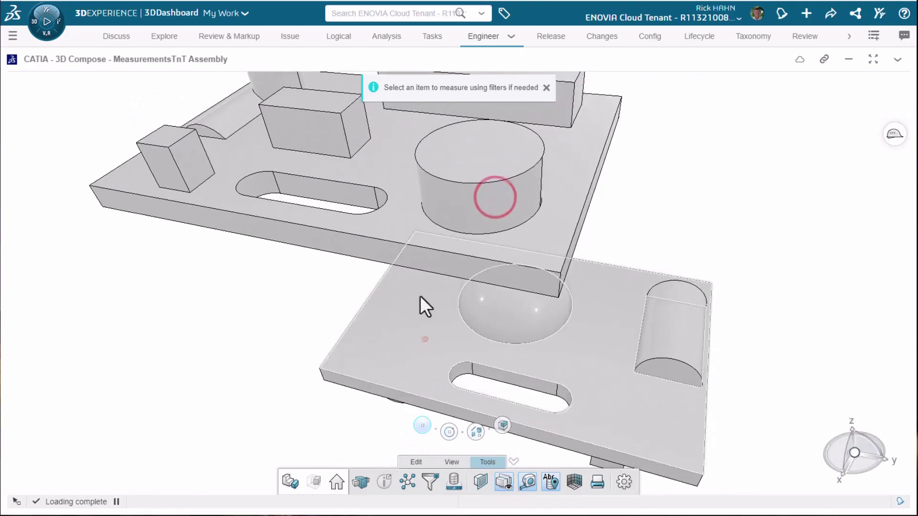
left_click_drag(420, 296, 447, 245)
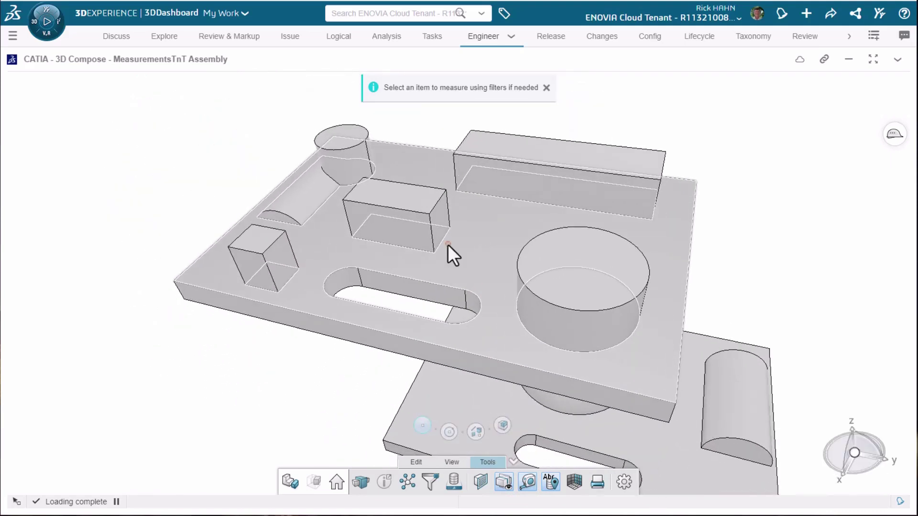
left_click(606, 284)
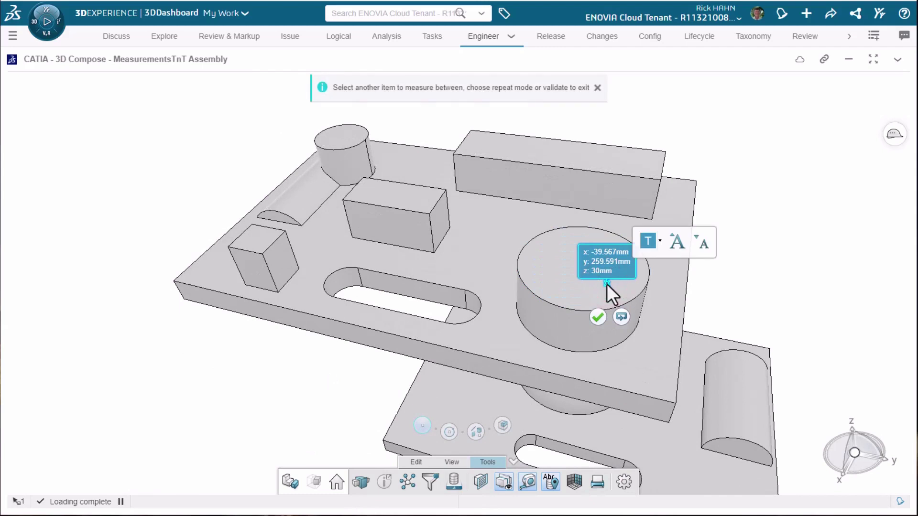
- Repeat the point coordinate measure on the tops of the long block, middle block, small upright cylinder and cube, and validate
left_click(621, 317)
left_click(564, 156)
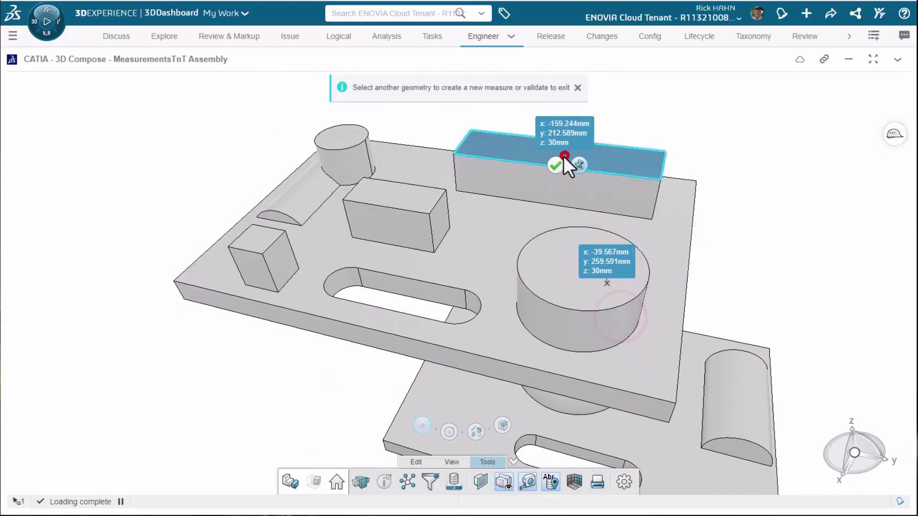
left_click(414, 200)
left_click(345, 133)
left_click(262, 239)
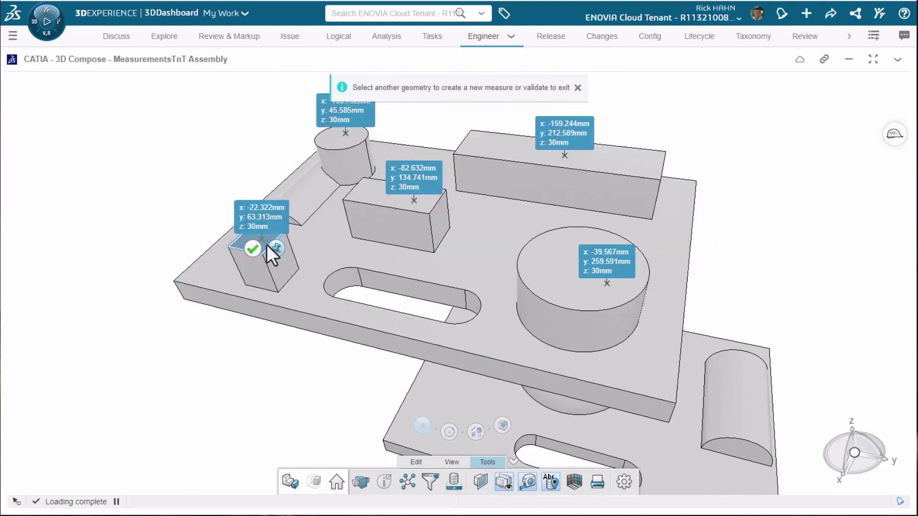
left_click(254, 248)
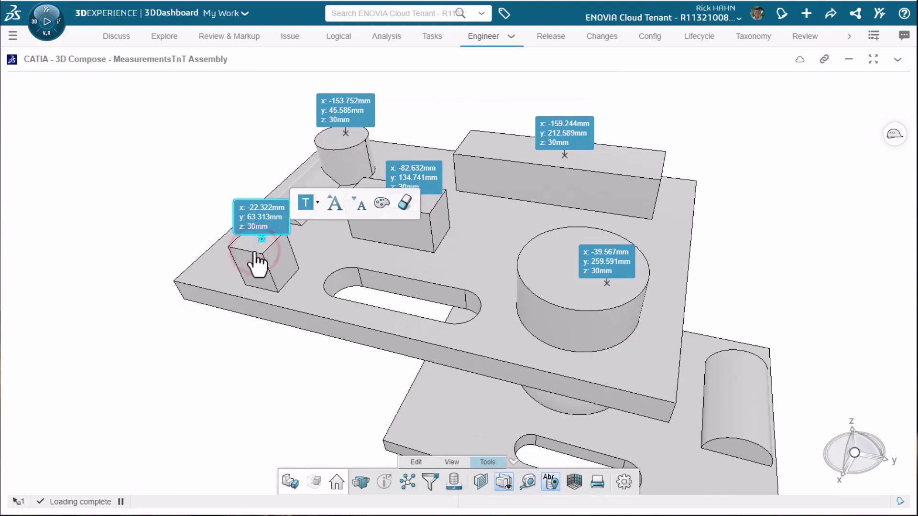
- Remove all the point coordinate measures from the model
right_click(275, 222)
left_click(335, 243)
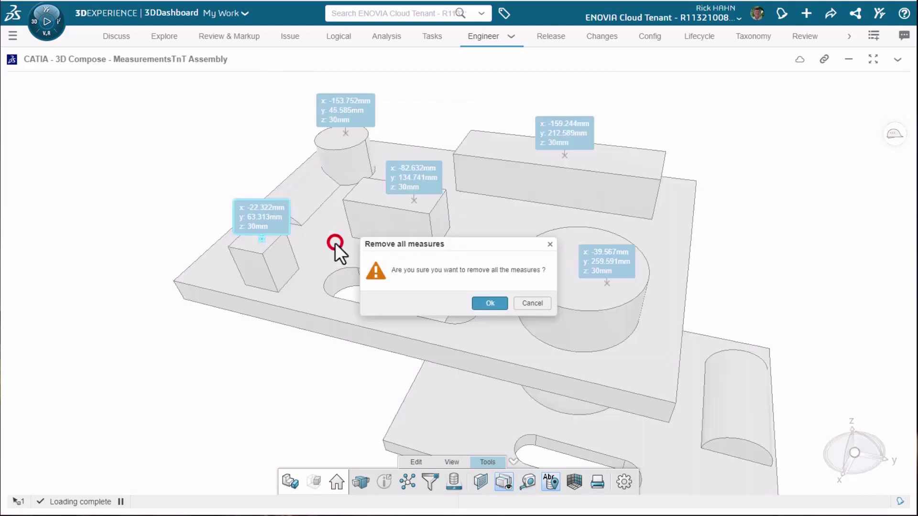
left_click(485, 309)
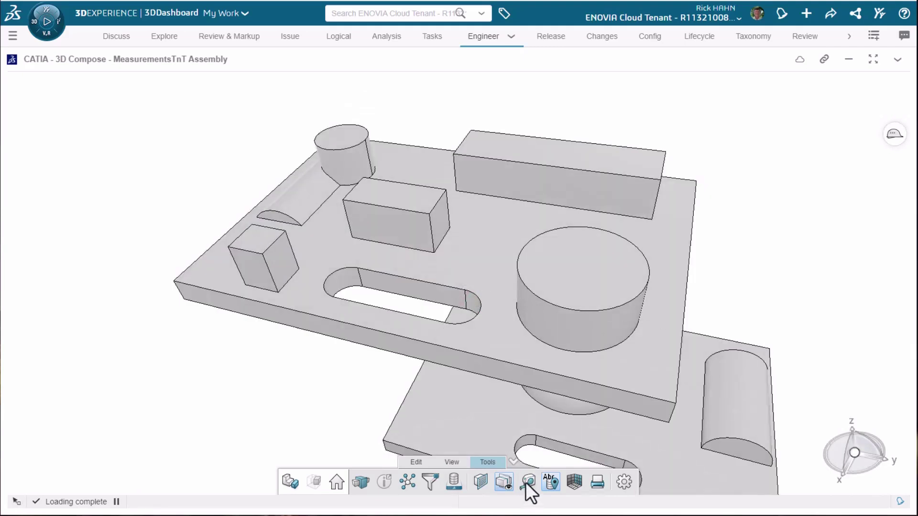
- Measure the distance between a point on the large cylinder's top and one on the long block's top, and delete that measure
left_click(526, 481)
left_click(587, 274)
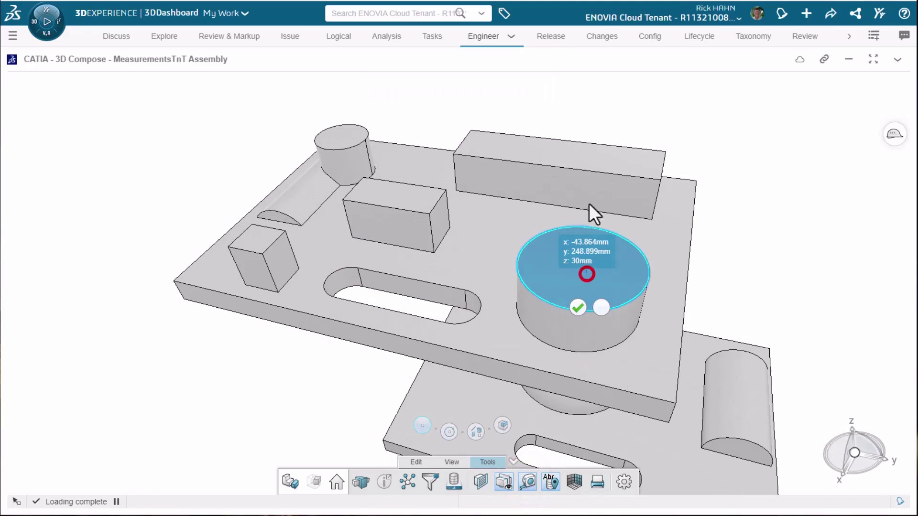
left_click(549, 148)
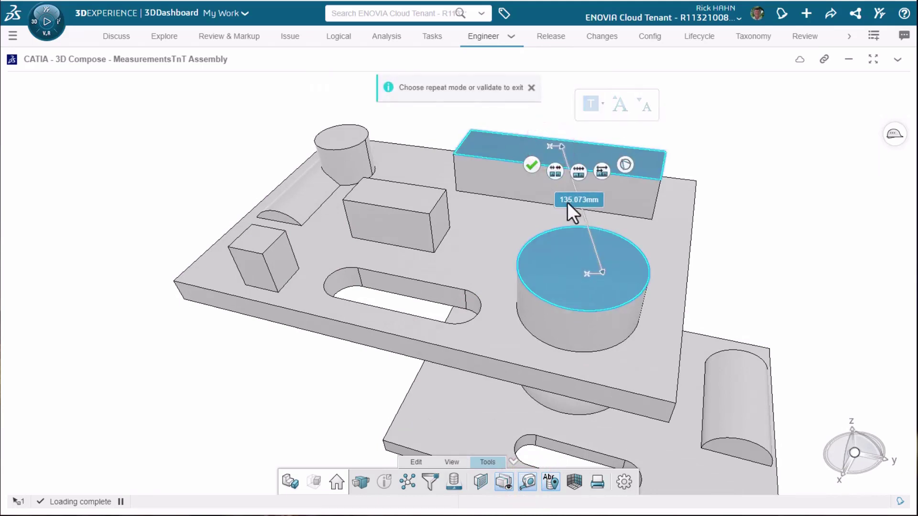
left_click(532, 164)
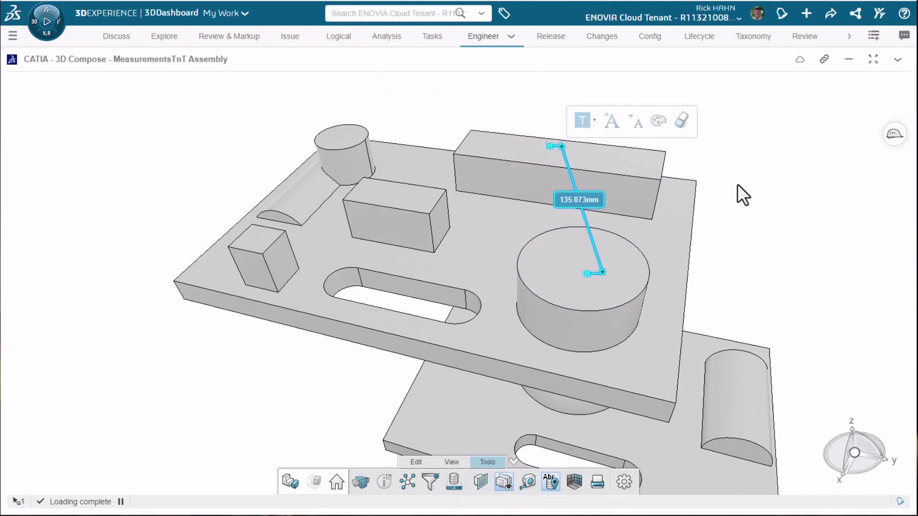
left_click(682, 119)
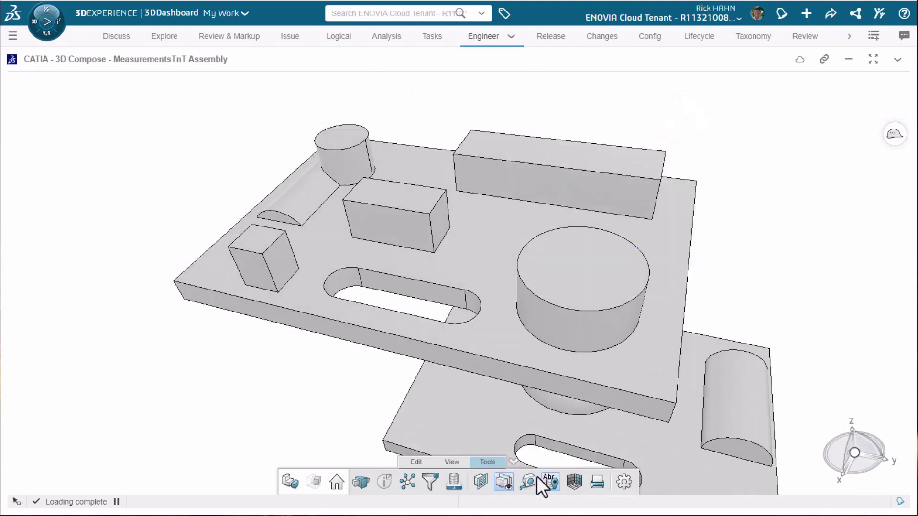
- Measure from a point on the large cylinder's top to one on the long block's top, choosing the repeat mode that keeps the first reference fixed
left_click(527, 482)
left_click(592, 280)
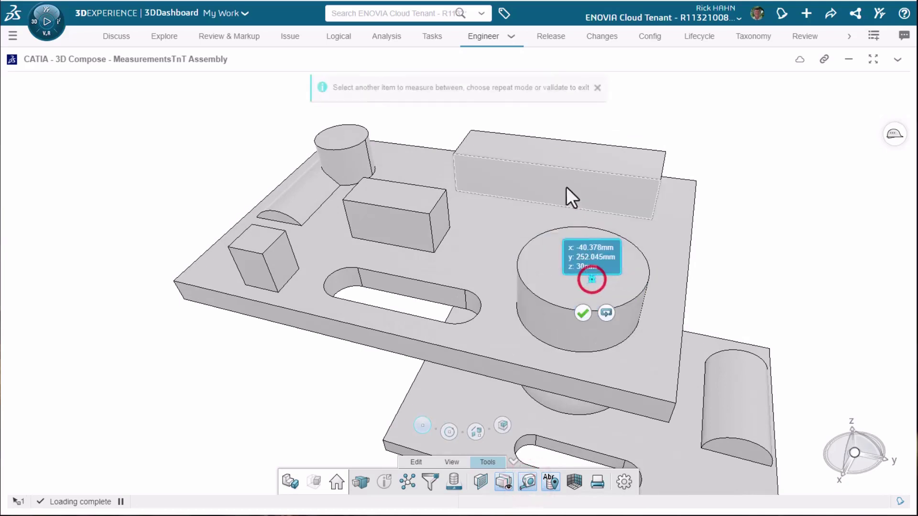
left_click(560, 154)
left_click(616, 179)
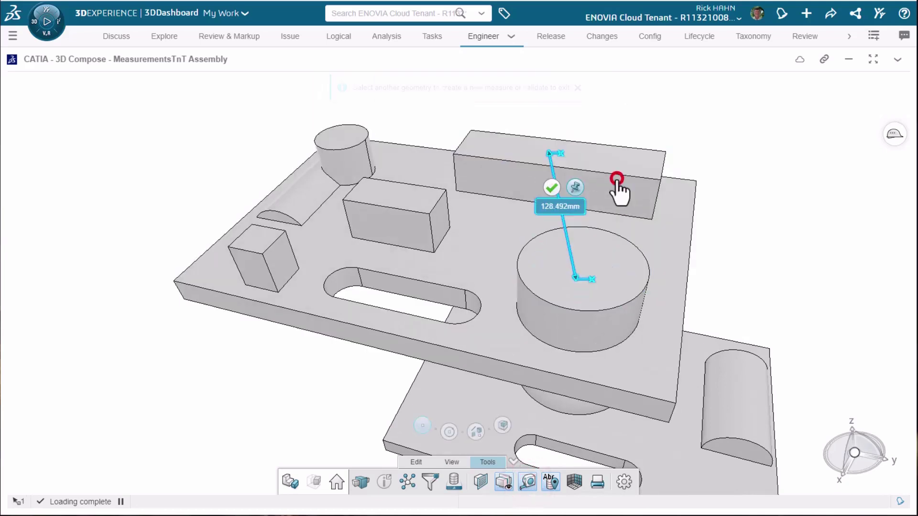
- Measure from the fixed large cylinder point to the small upright cylinder, the cube and the slot's rounded end, leaving without validating
left_click(340, 137)
left_click(259, 238)
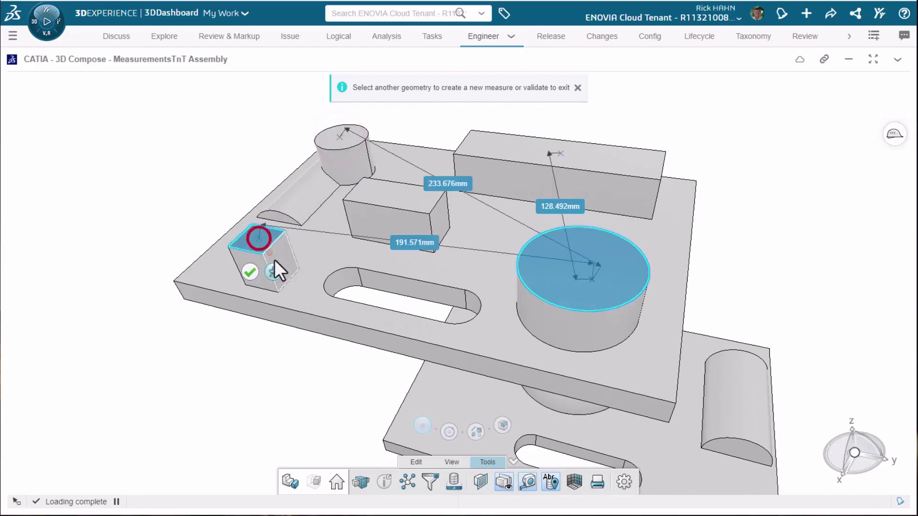
left_click(339, 286)
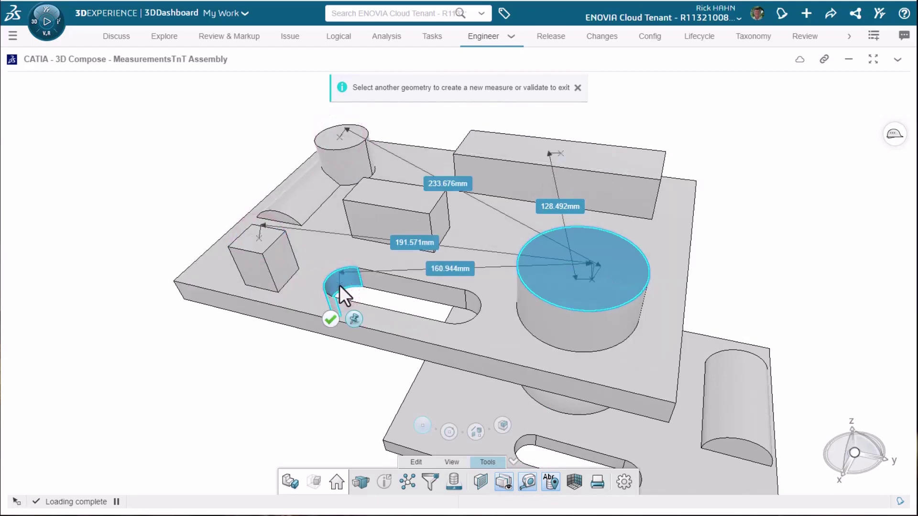
key("Escape")
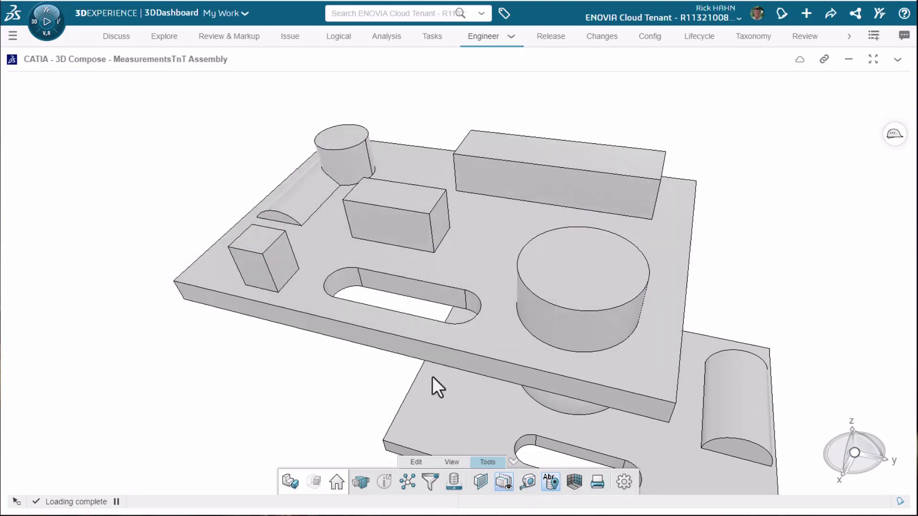
- Measure from a point on the large cylinder's top to one on the long block's top, choosing the chained repeat mode
left_click(527, 481)
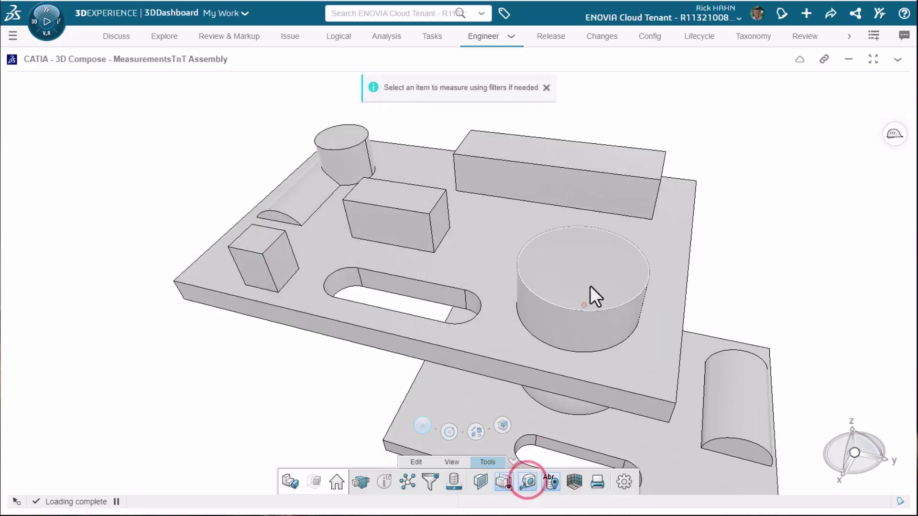
left_click(588, 270)
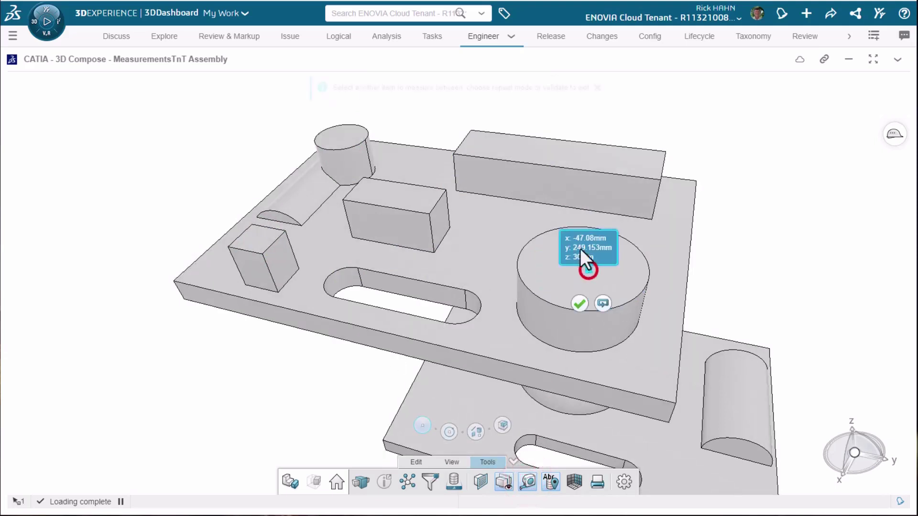
left_click(536, 153)
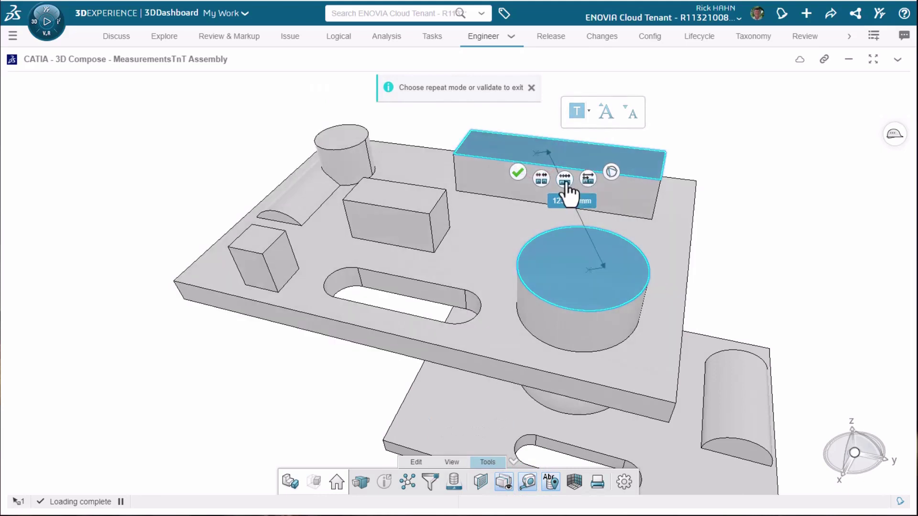
left_click(565, 181)
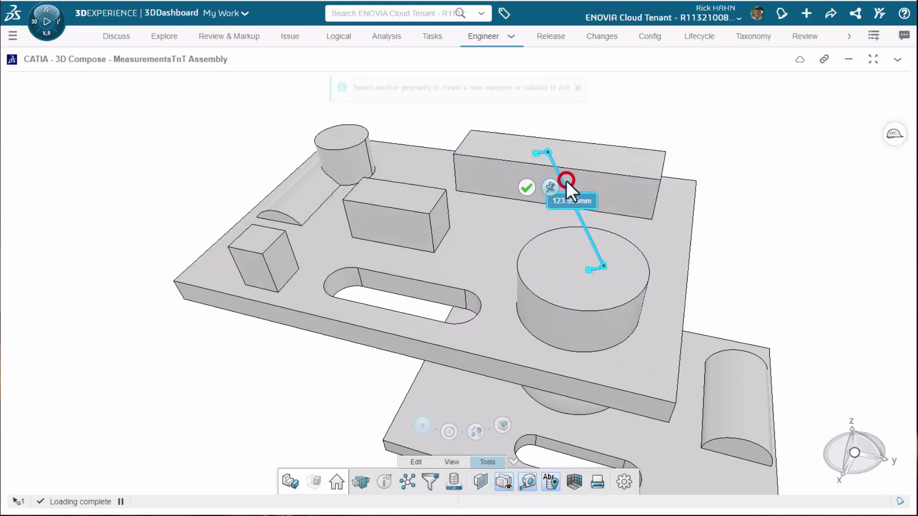
- Continue the measure chain through the small cylinder, cube, middle block, slot's straight wall and large cylinder, leaving without validating
left_click(346, 139)
left_click(249, 244)
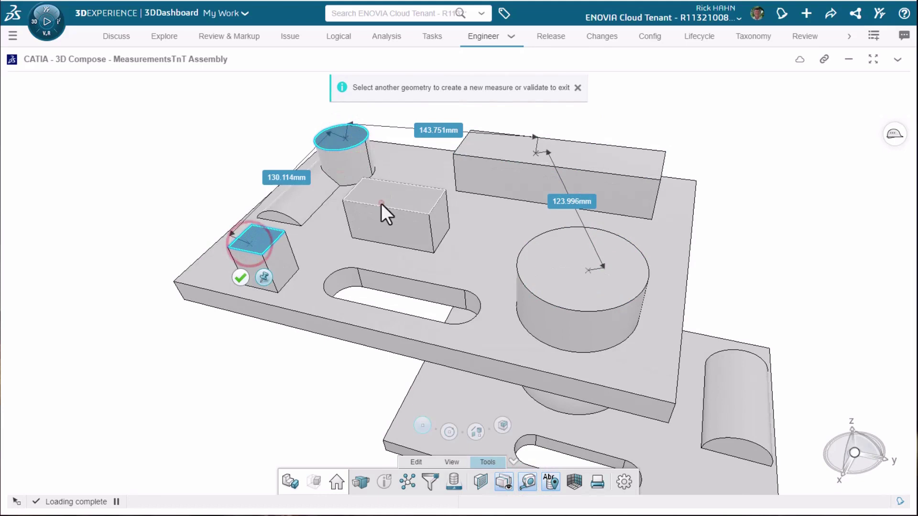
left_click(385, 199)
left_click(408, 286)
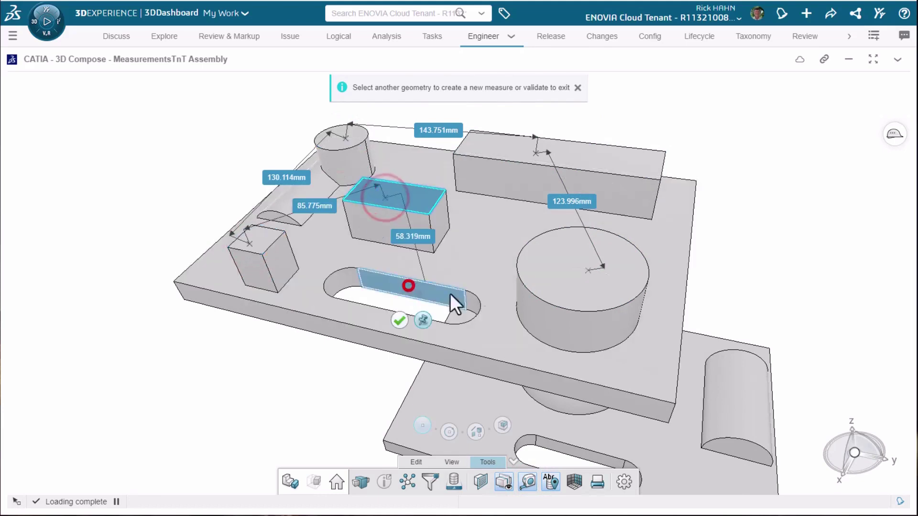
left_click(545, 271)
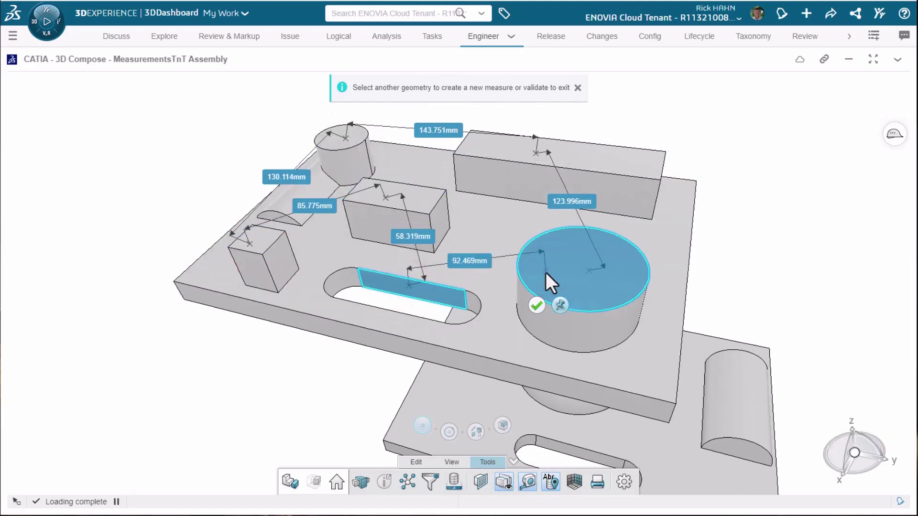
key("Escape")
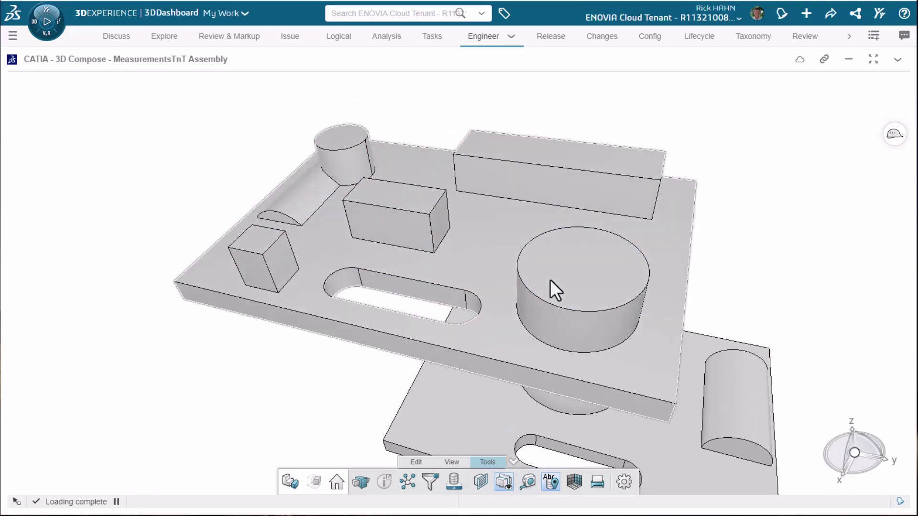
- Measure between the large cylinder's top and the long block's top, choosing the repeat mode that takes two new references each time
left_click(527, 479)
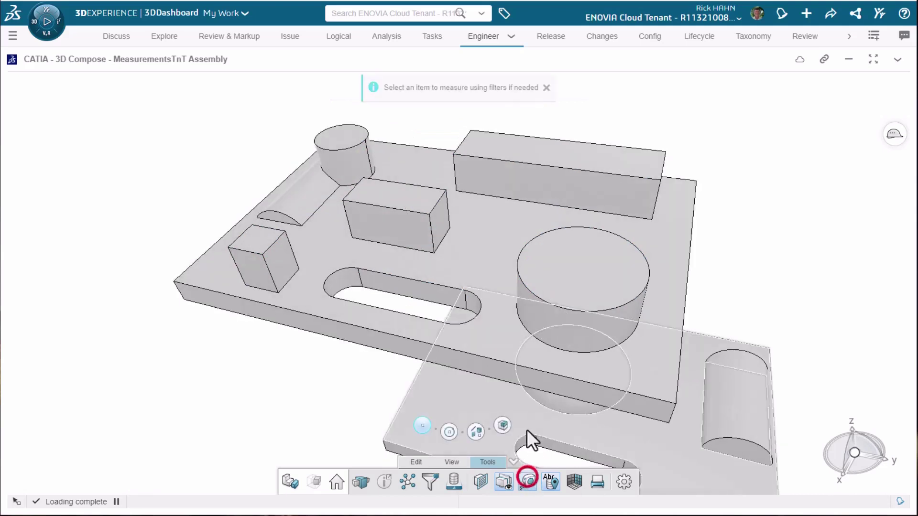
left_click(580, 270)
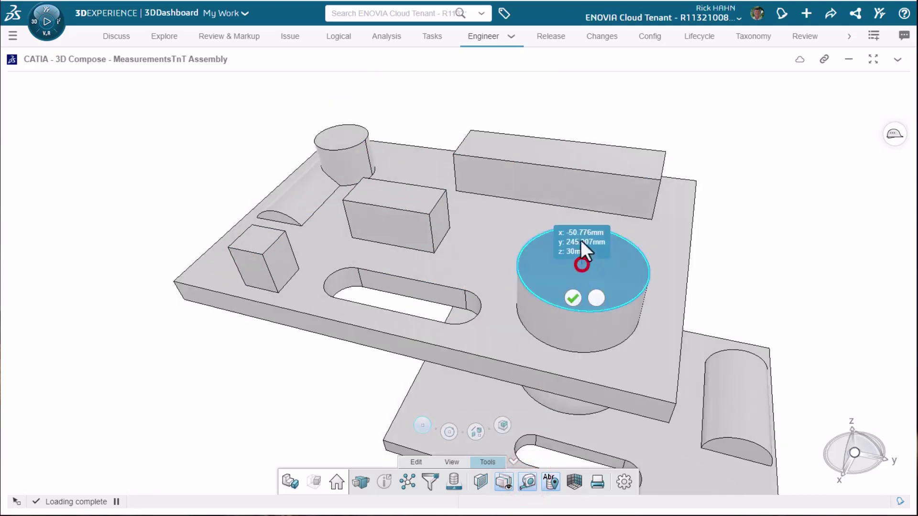
left_click(529, 152)
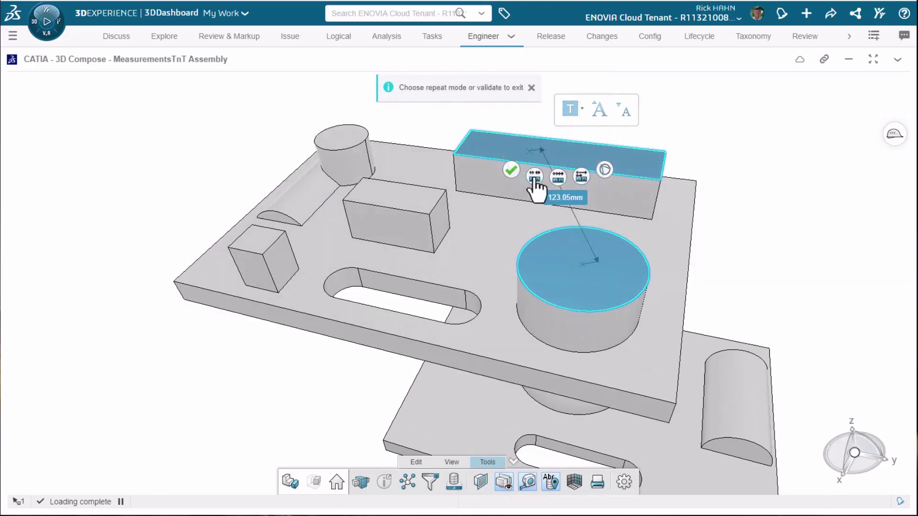
left_click(534, 177)
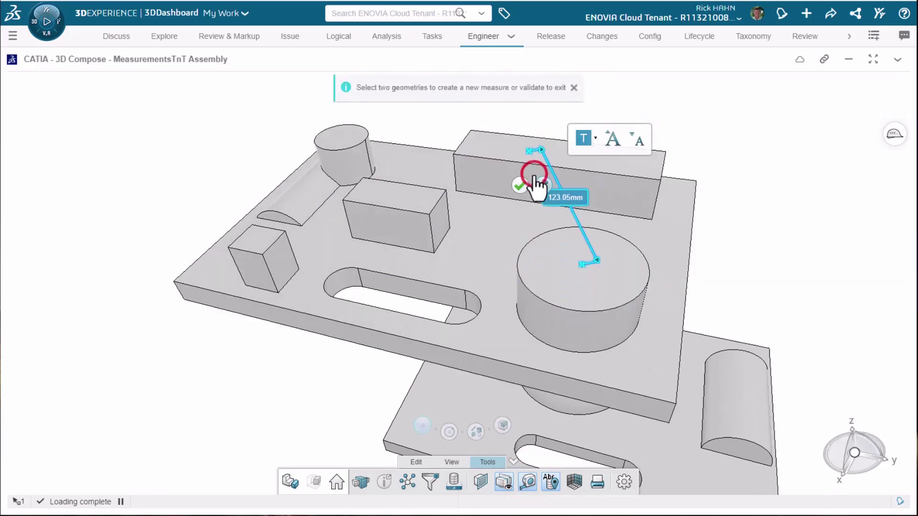
- Measure the pairs small cylinder to cube, middle block to large cylinder, and large cylinder to slot wall, leaving without validating
left_click(346, 142)
left_click(253, 248)
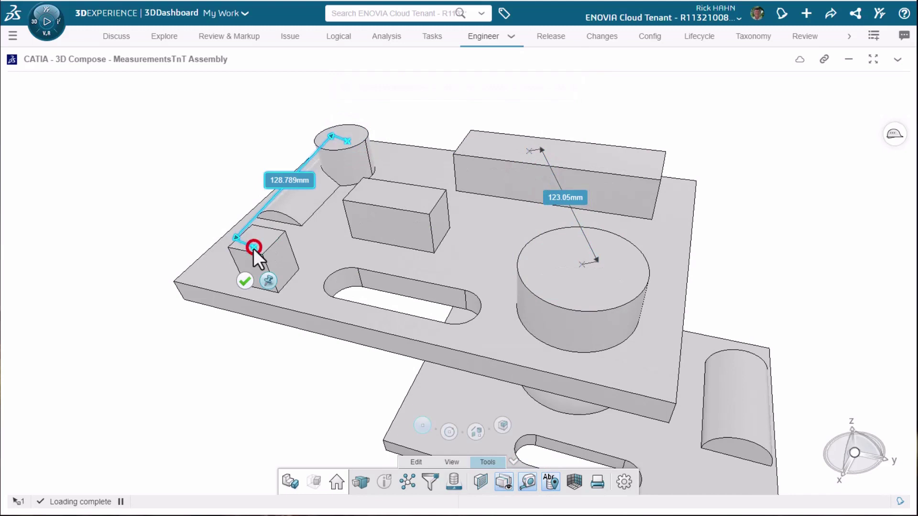
left_click(377, 193)
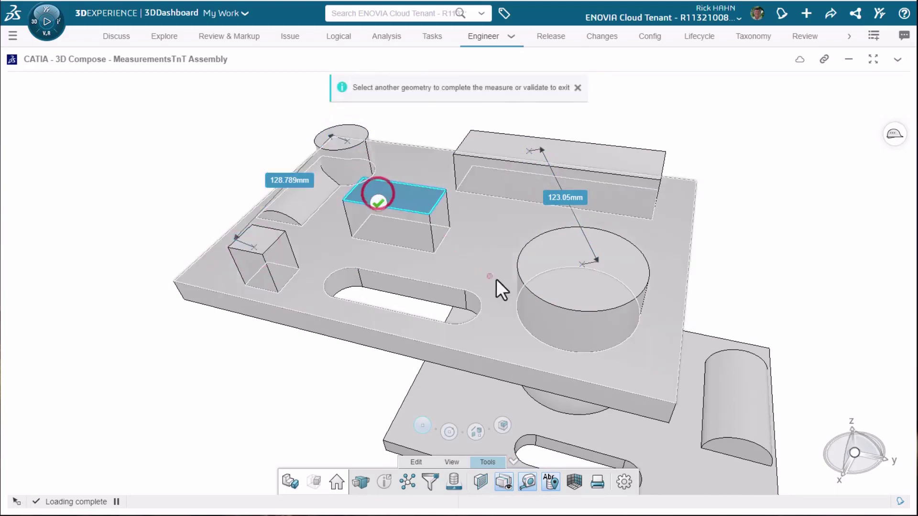
left_click(557, 265)
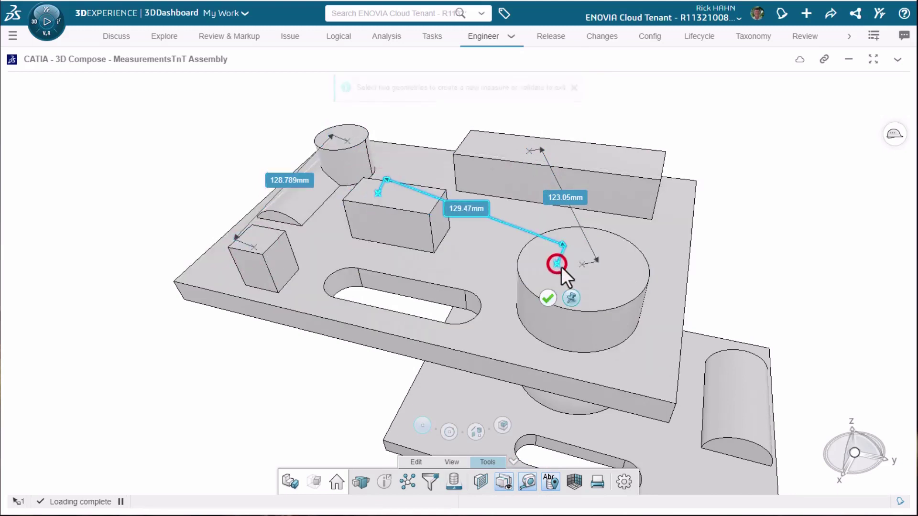
left_click(618, 276)
left_click(405, 288)
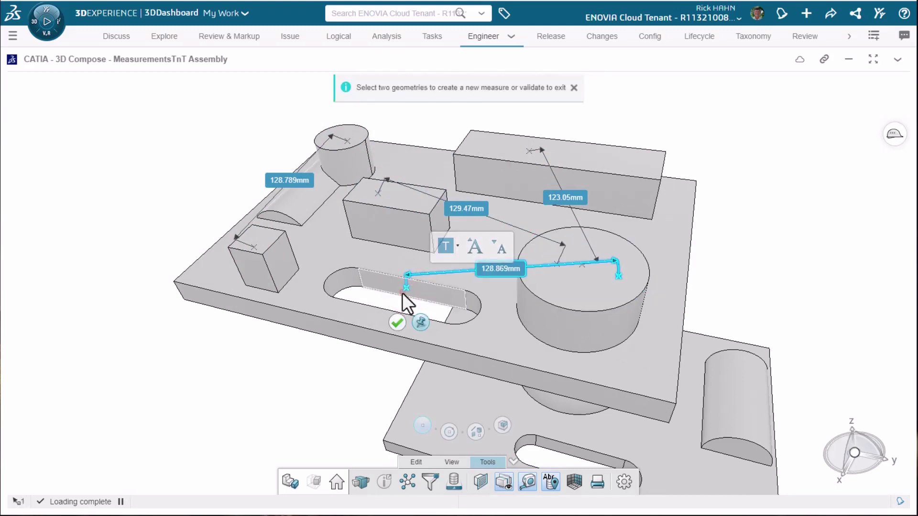
key("Escape")
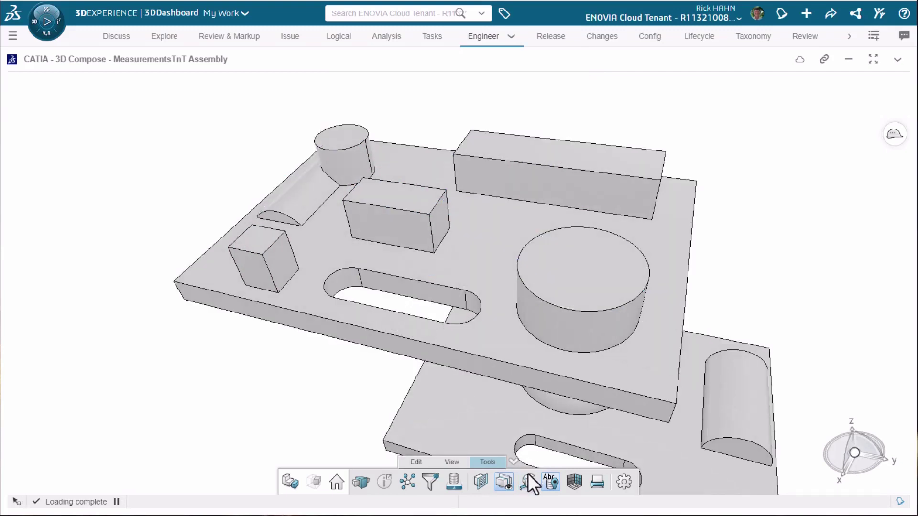
- Measure point coordinates in repeat mode on the tops of the large cylinder, middle block, small cylinder, long block and cube, and validate
left_click(527, 480)
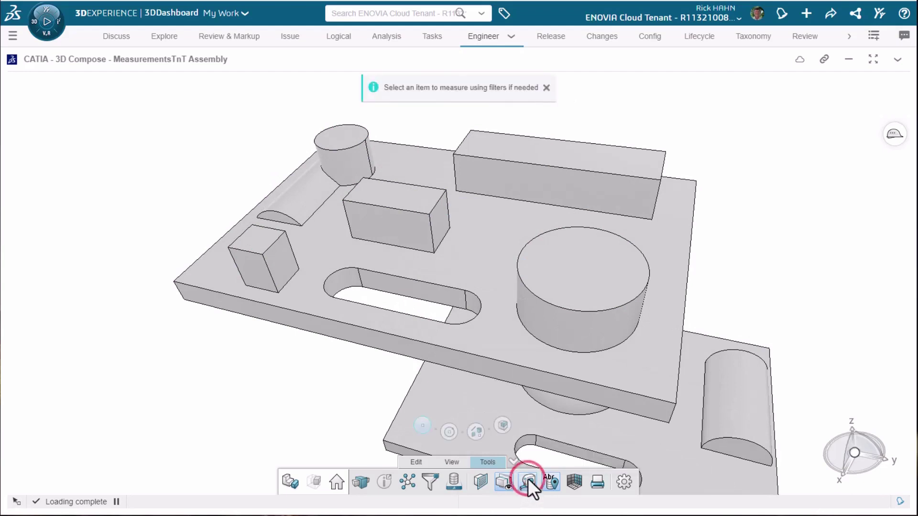
left_click(593, 271)
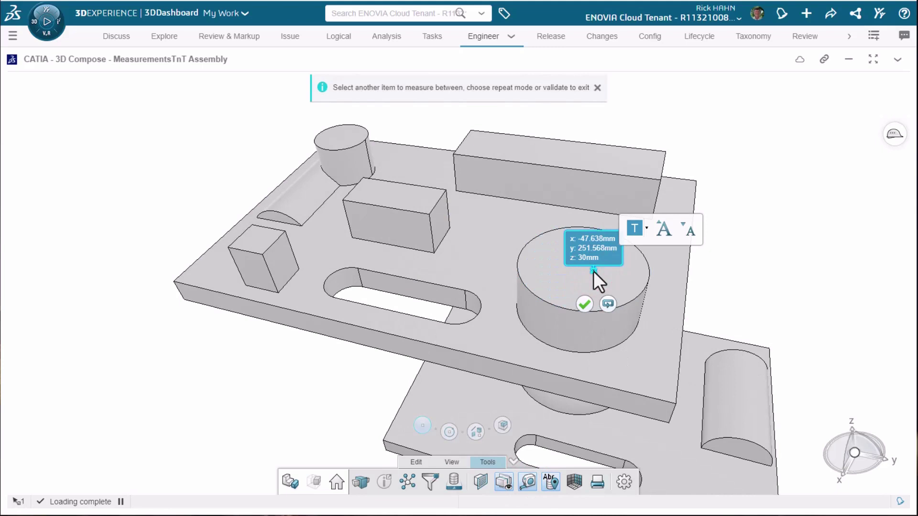
left_click(608, 304)
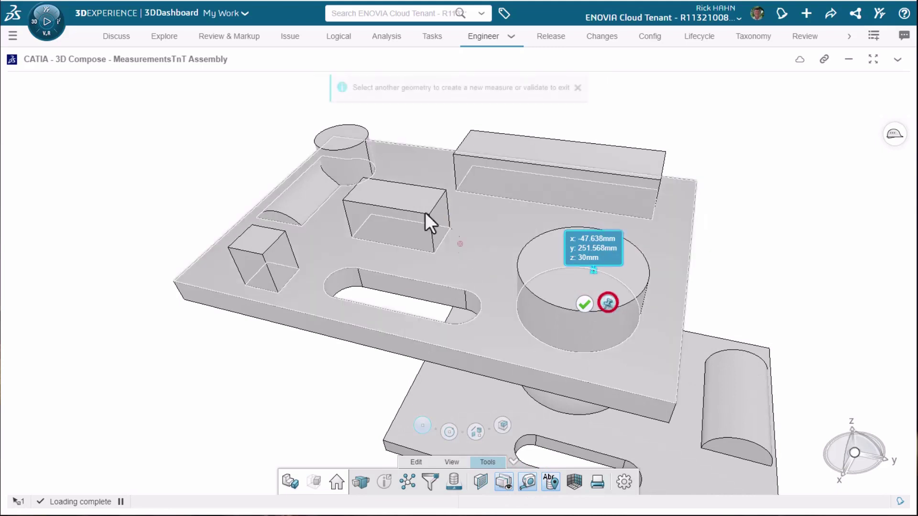
left_click(391, 194)
left_click(337, 131)
left_click(481, 144)
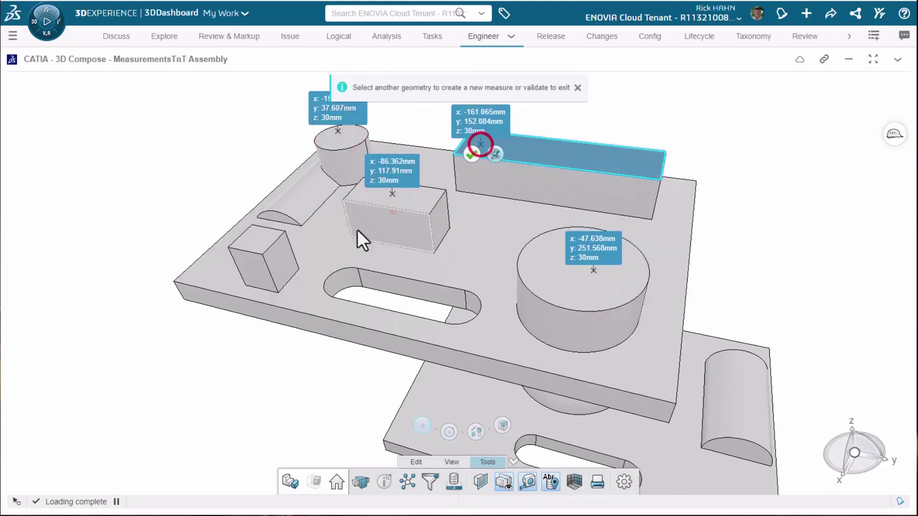
left_click(254, 234)
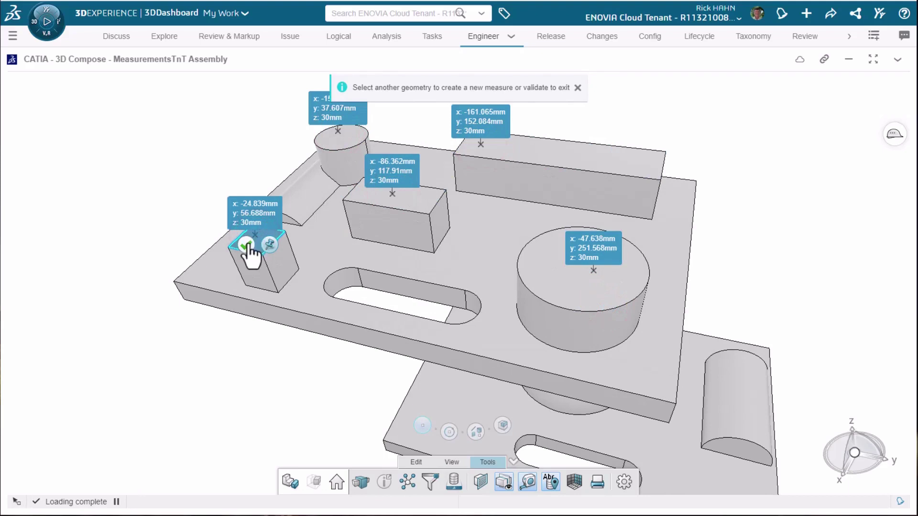
left_click(246, 244)
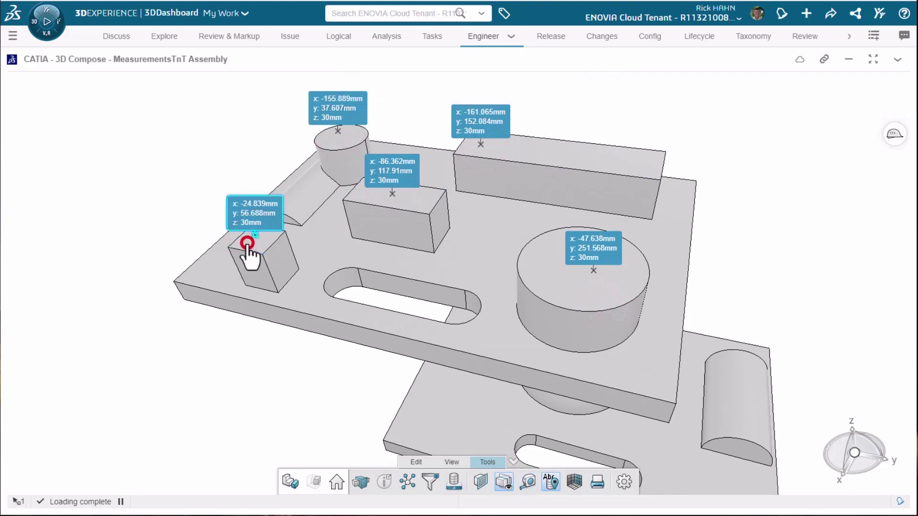
- Delete the point coordinate measures on the middle block and the long block together
left_click(392, 168)
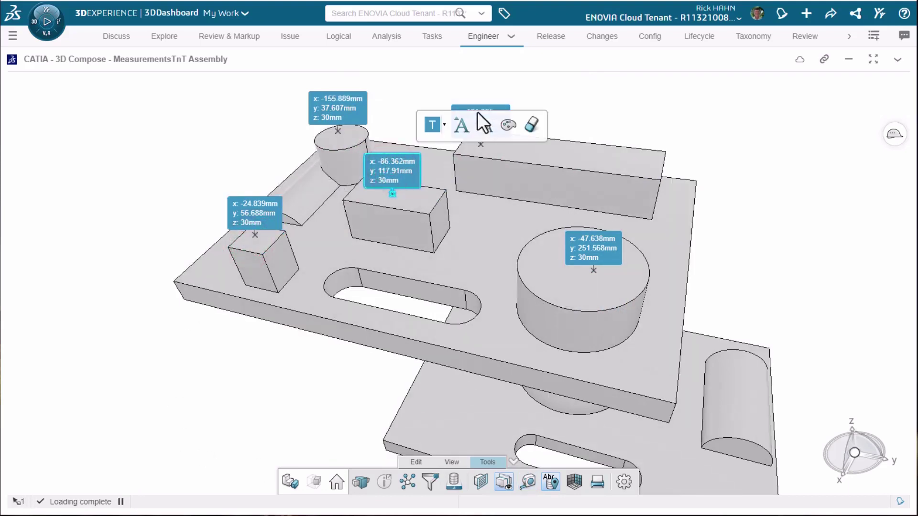
left_click(478, 108)
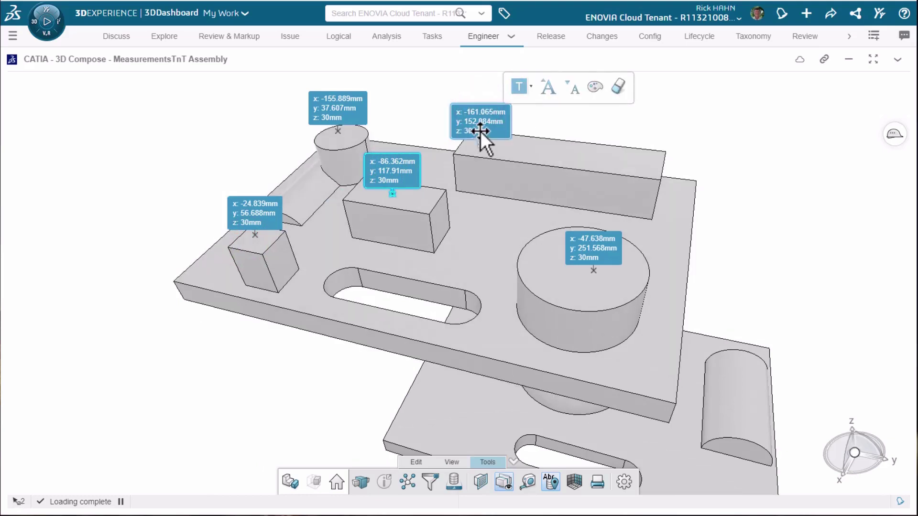
left_click(617, 82)
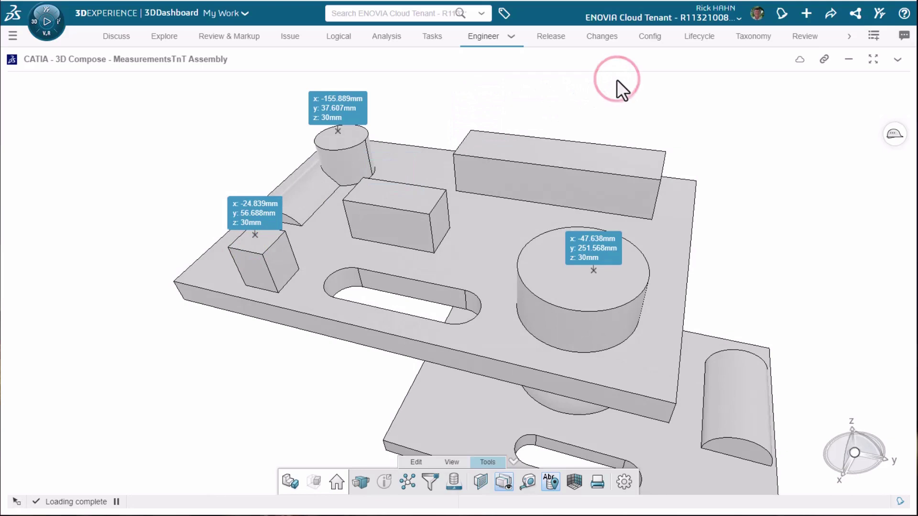
- Measure the centre point of the large cylinder's top circular edge using the centre filter
left_click(528, 482)
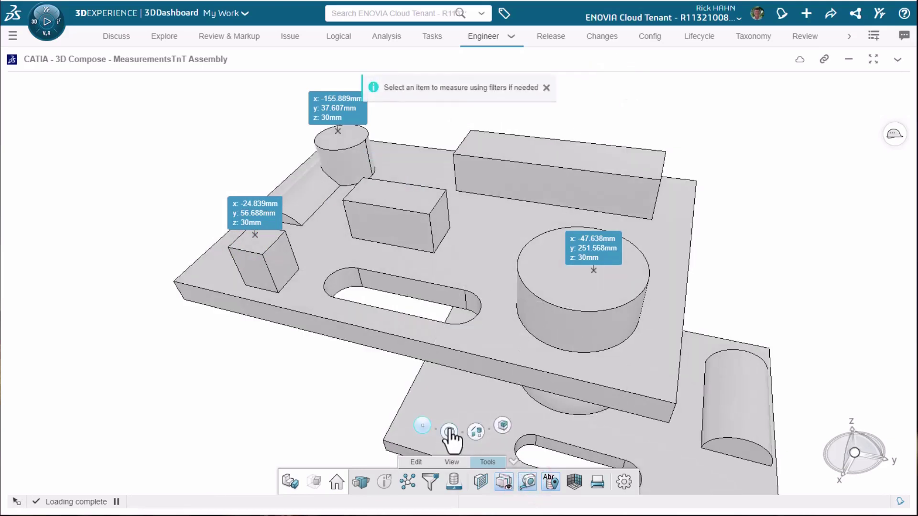
left_click(449, 431)
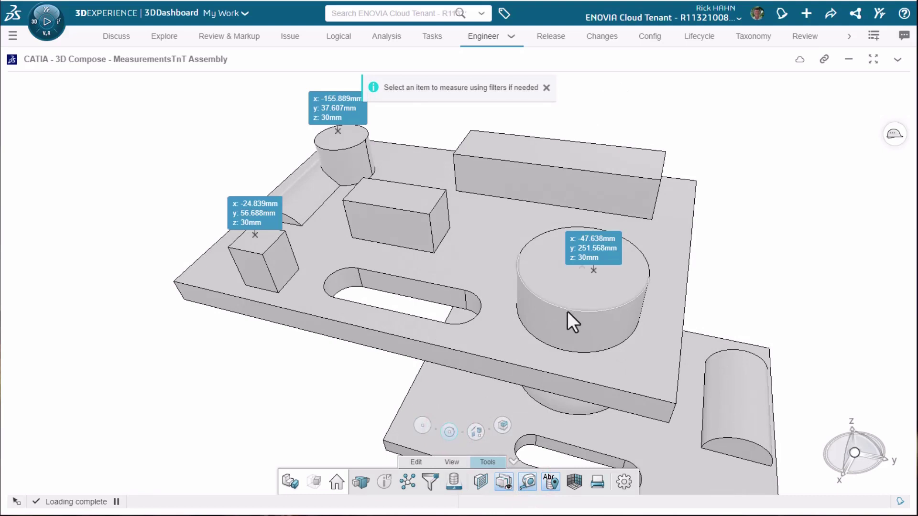
left_click(567, 311)
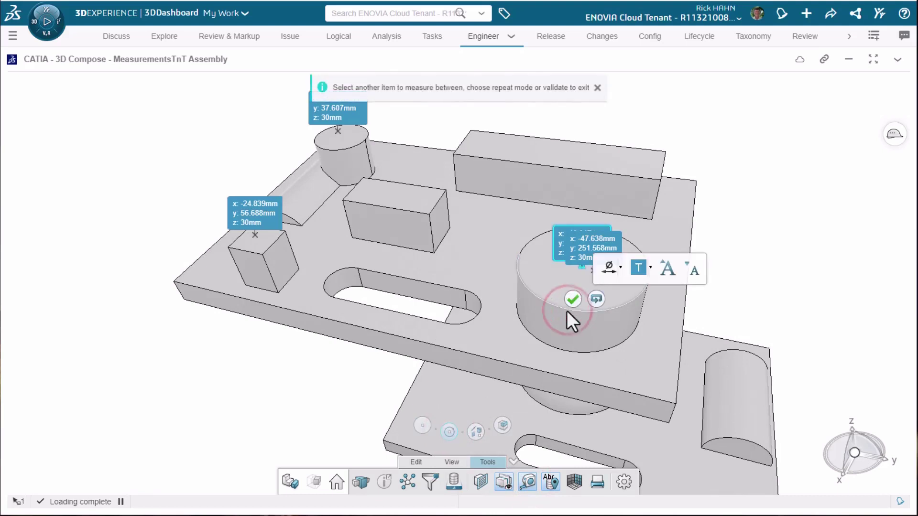
left_click(569, 306)
- Remove all remaining measures from the model
left_click(609, 251)
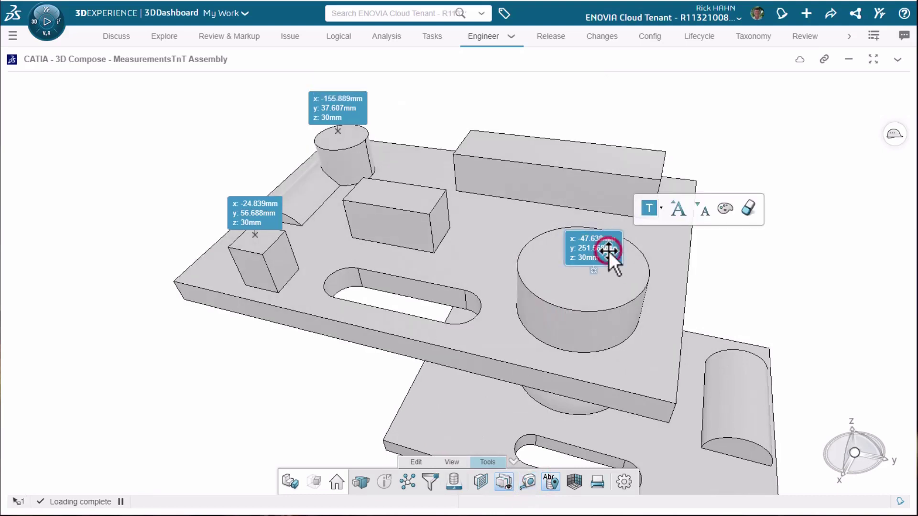
right_click(609, 250)
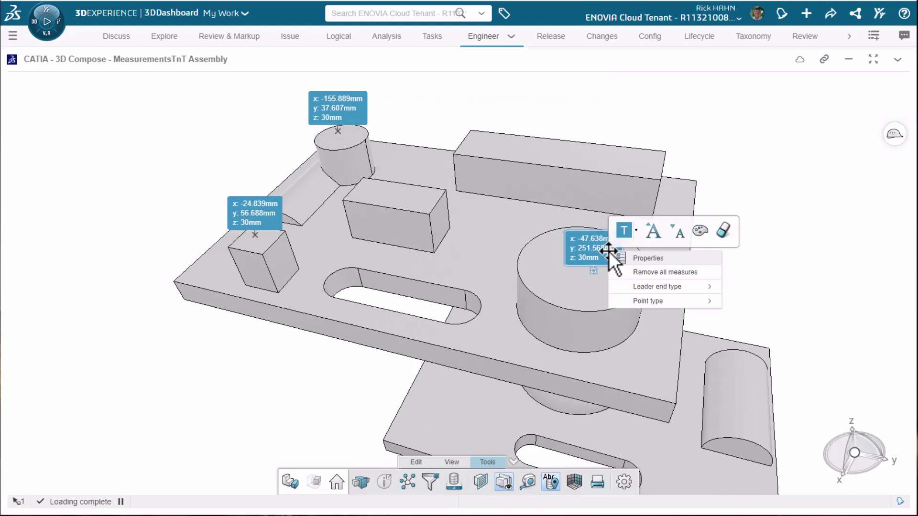
left_click(637, 273)
left_click(505, 306)
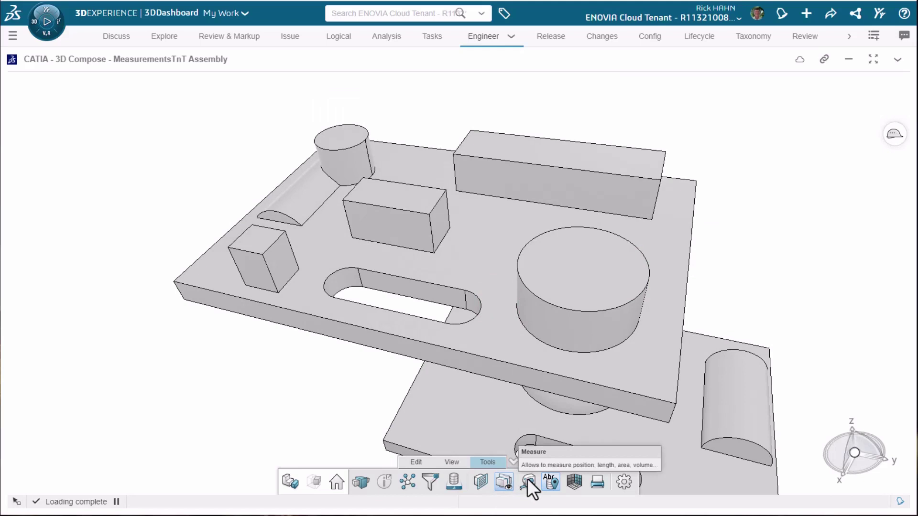
- Measure the centre-to-centre distance between the top circular edges of the large cylinder and the small upright cylinder
left_click(526, 478)
left_click(449, 433)
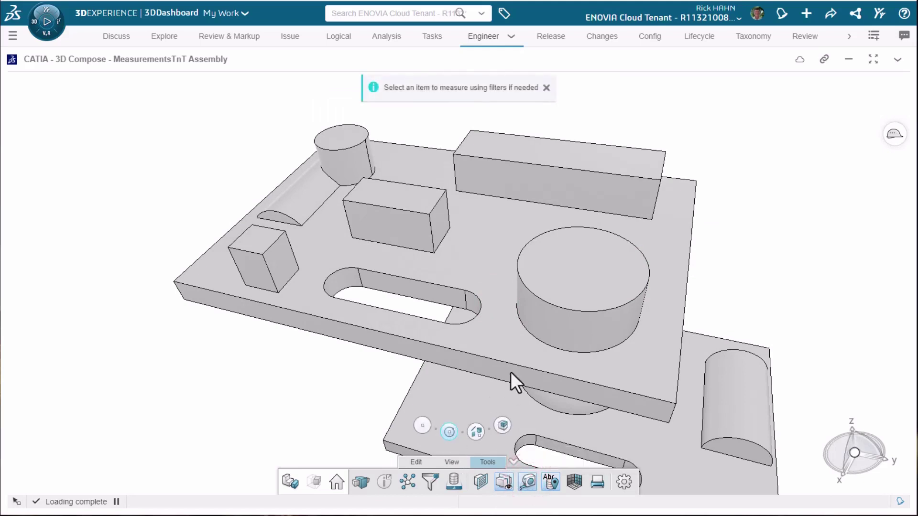
left_click(561, 309)
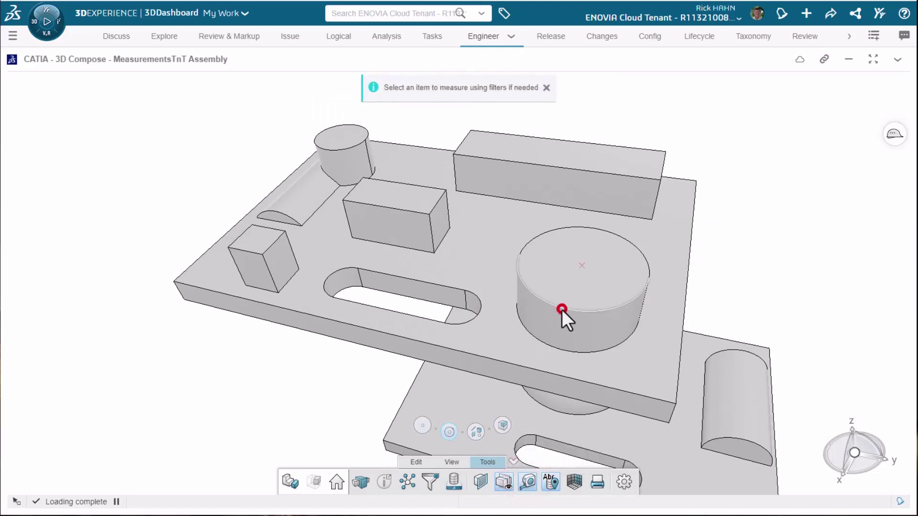
left_click(340, 150)
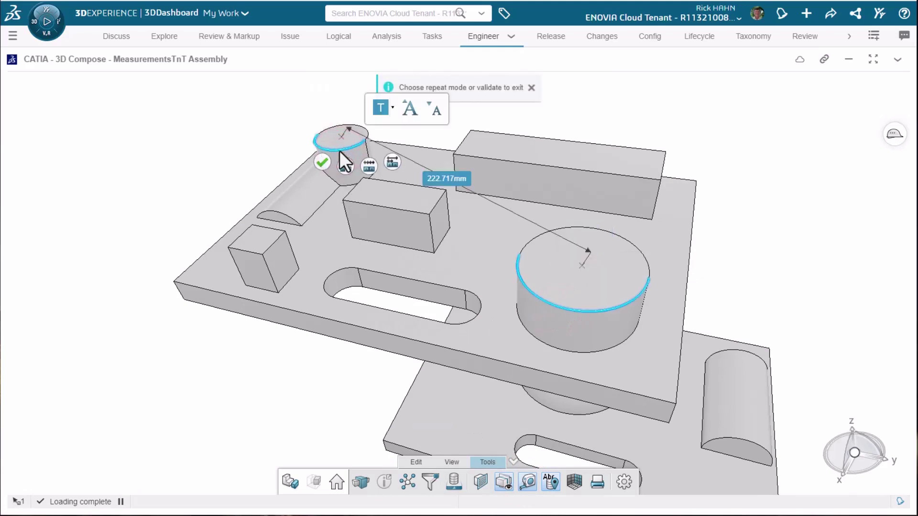
- Measure centre-to-centre distances in fixed mode from the large cylinder's top edge to the half-cylinder's end arc and both rounded slot ends
left_click(392, 163)
left_click(282, 213)
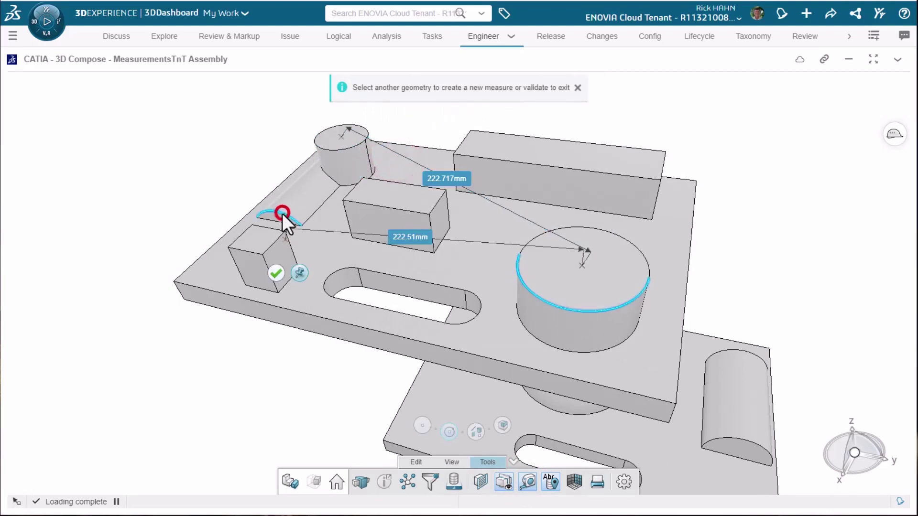
left_click(329, 276)
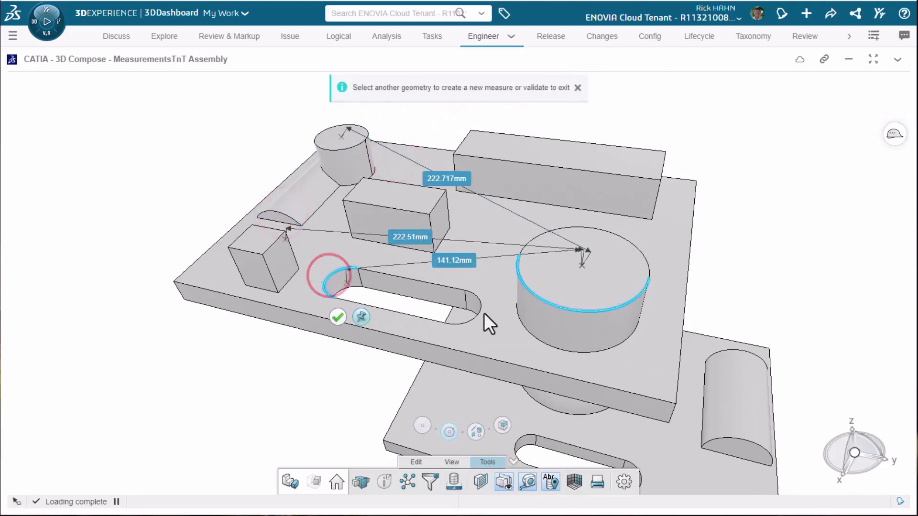
left_click(478, 313)
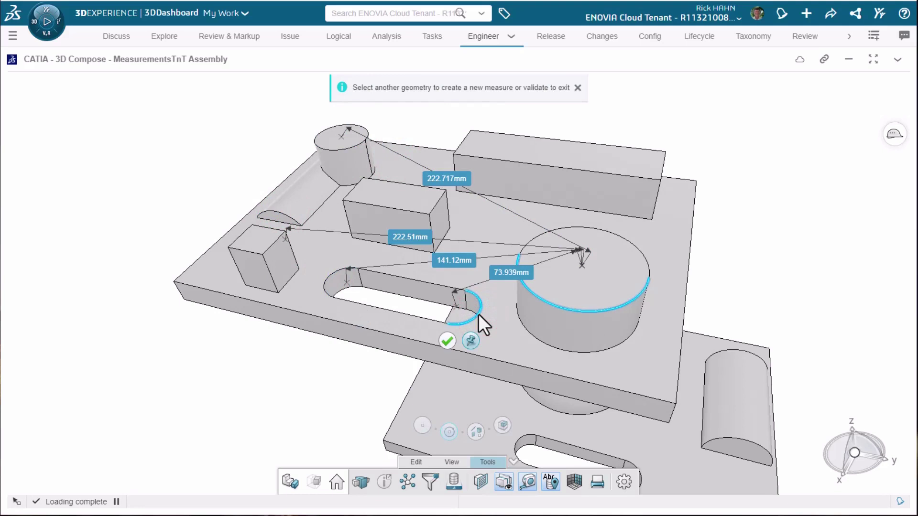
- Move the label of the distance to the nearest slot end beyond the long block, switch it to extended display, and exit the measurement
left_click_drag(513, 269, 738, 119)
left_click(738, 119)
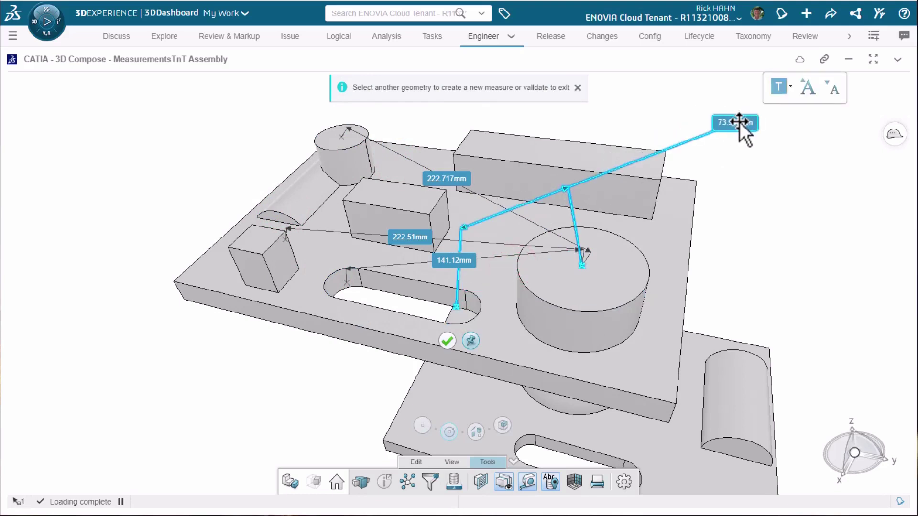
scroll(740, 125, "down", 1)
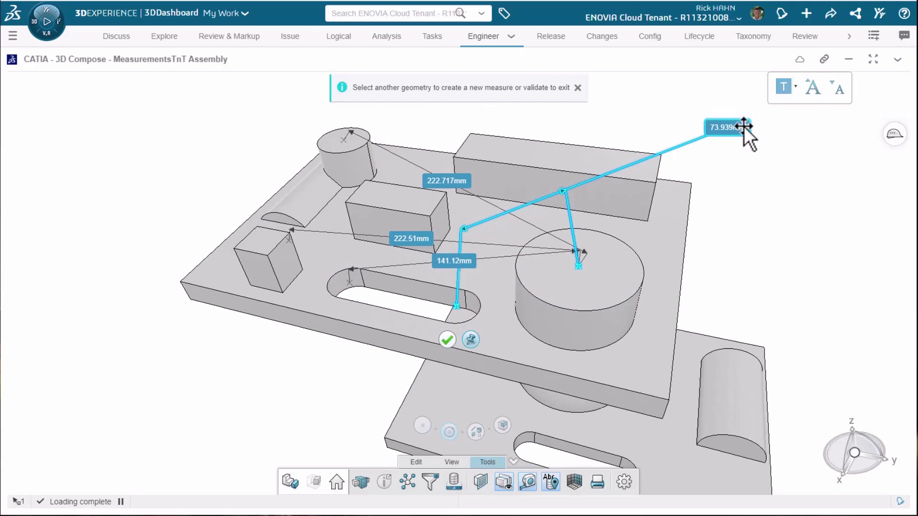
right_click(744, 130)
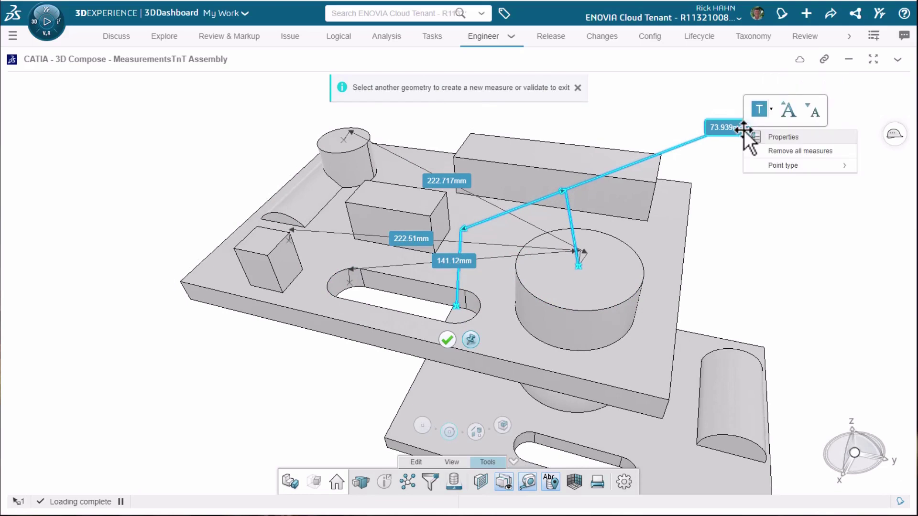
left_click(763, 138)
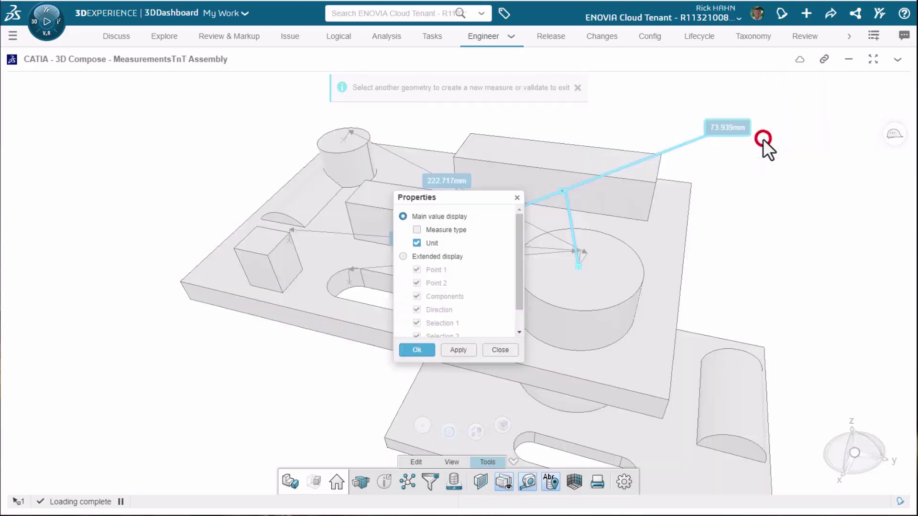
left_click(410, 255)
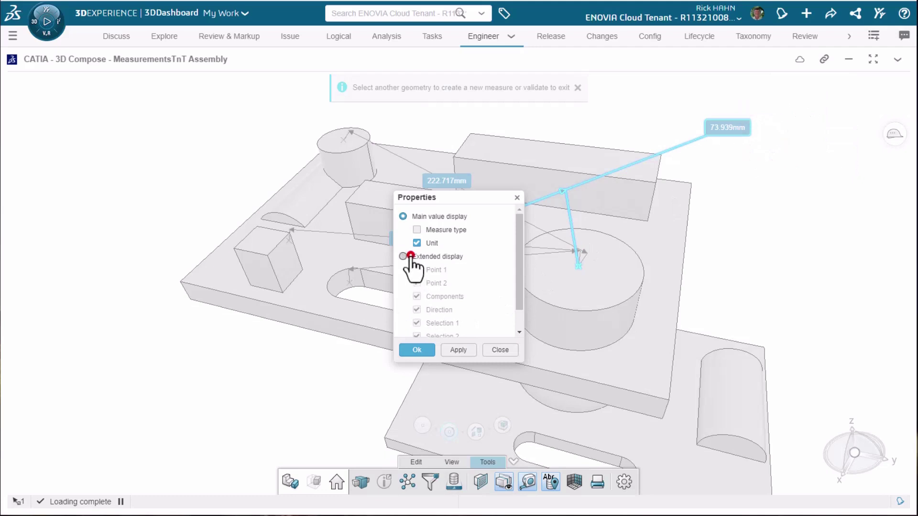
left_click(415, 350)
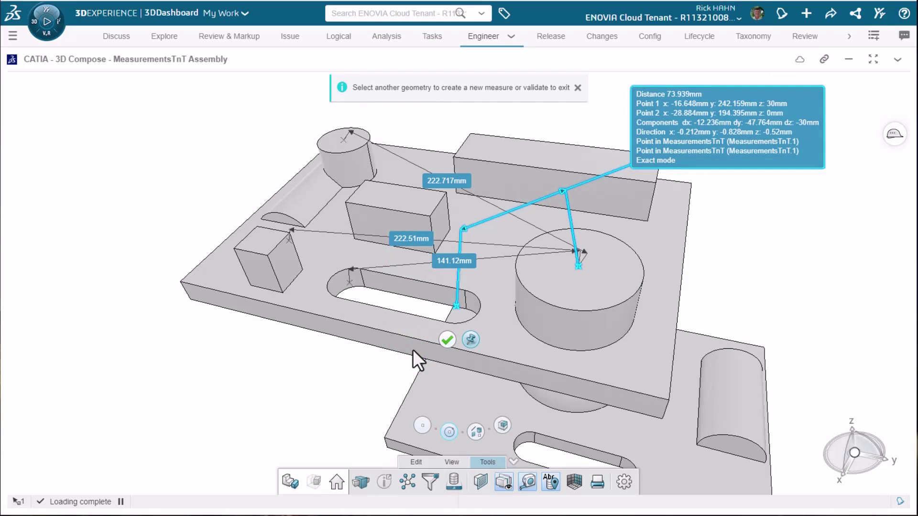
key("Escape")
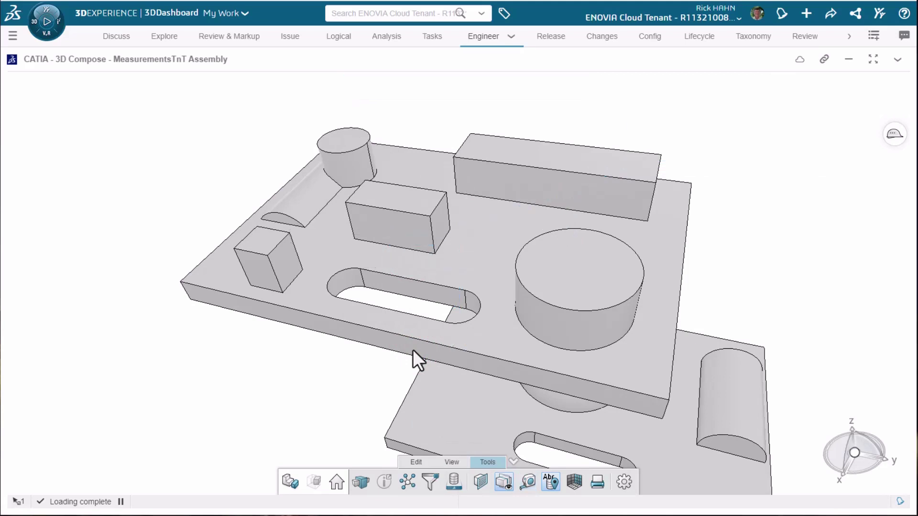
- Measure the large cylinder's side face with the geometry filter, using the Diameter measure type instead of Area
left_click(525, 480)
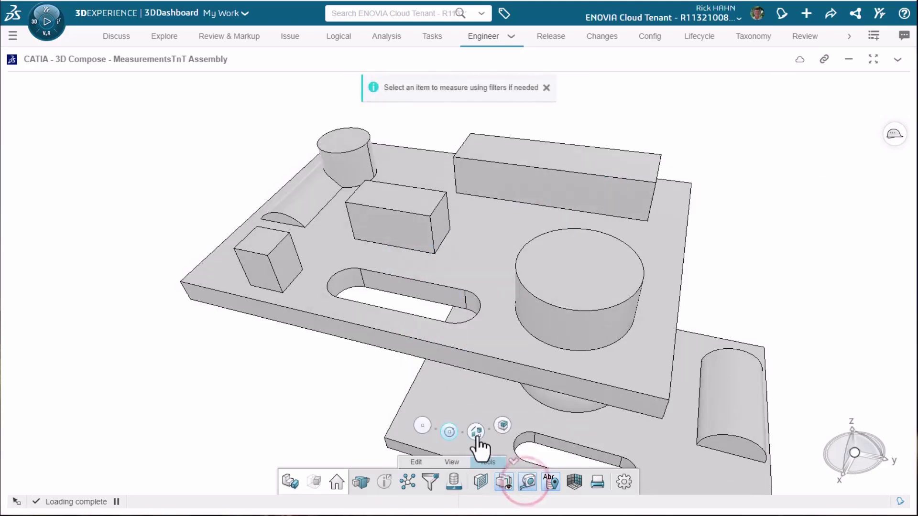
left_click(476, 432)
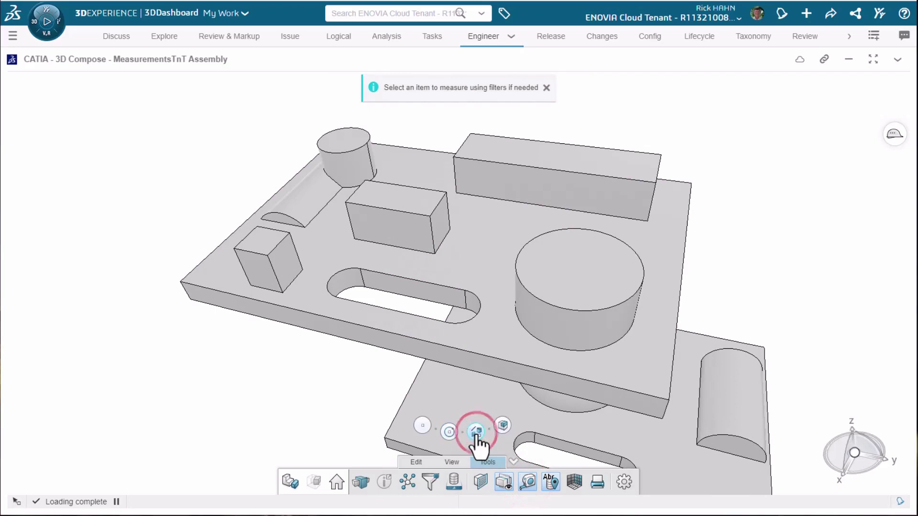
left_click(546, 323)
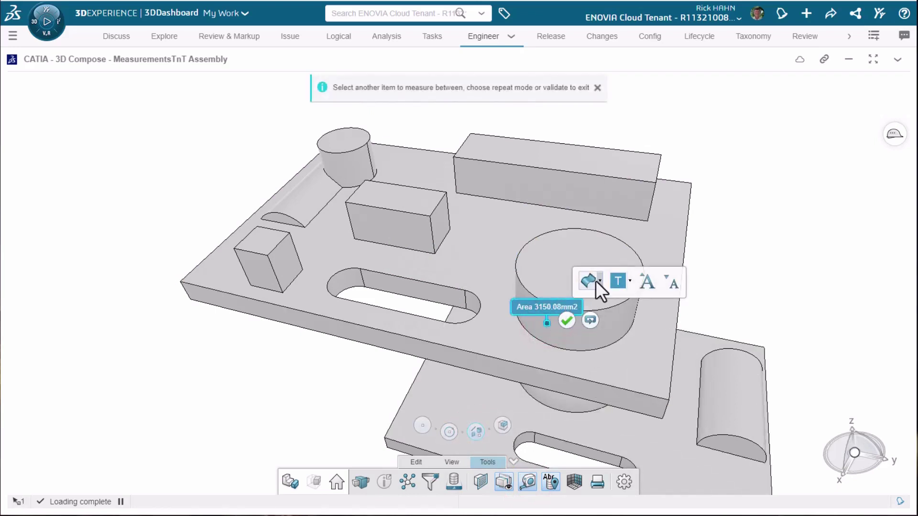
left_click(601, 281)
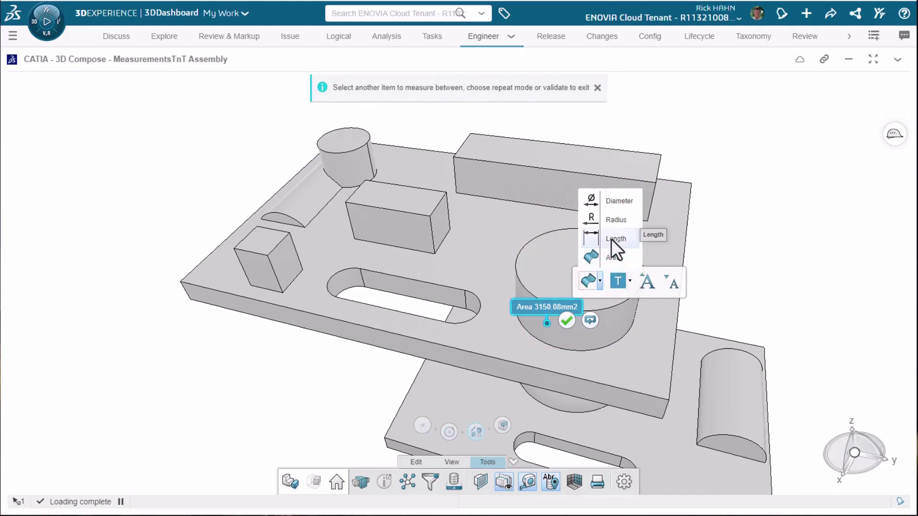
left_click(612, 201)
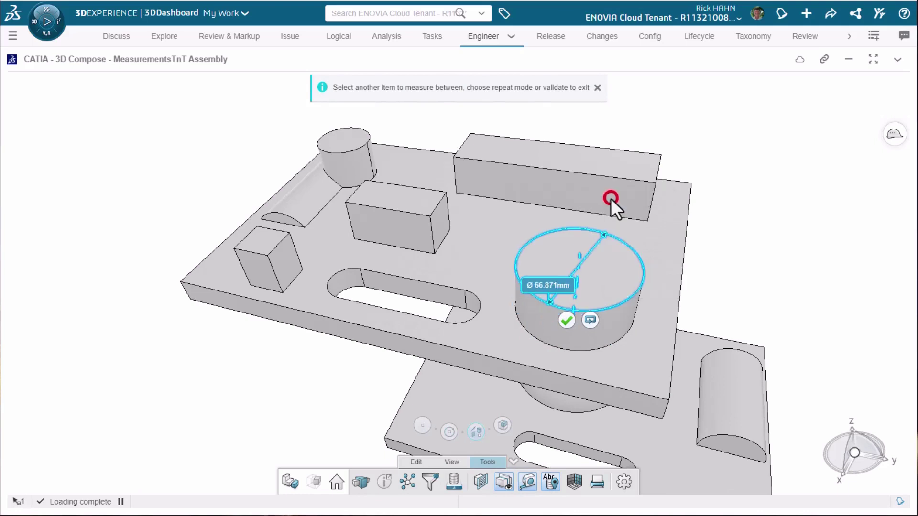
- Repeat the diameter measure on the small upright cylinder and the half-cylinder, and exit the measurement
left_click(590, 321)
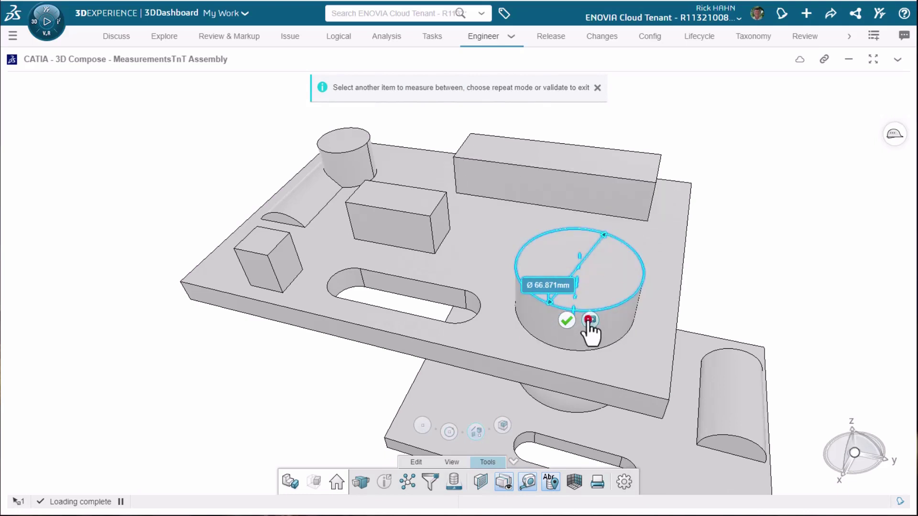
left_click(361, 166)
left_click(309, 198)
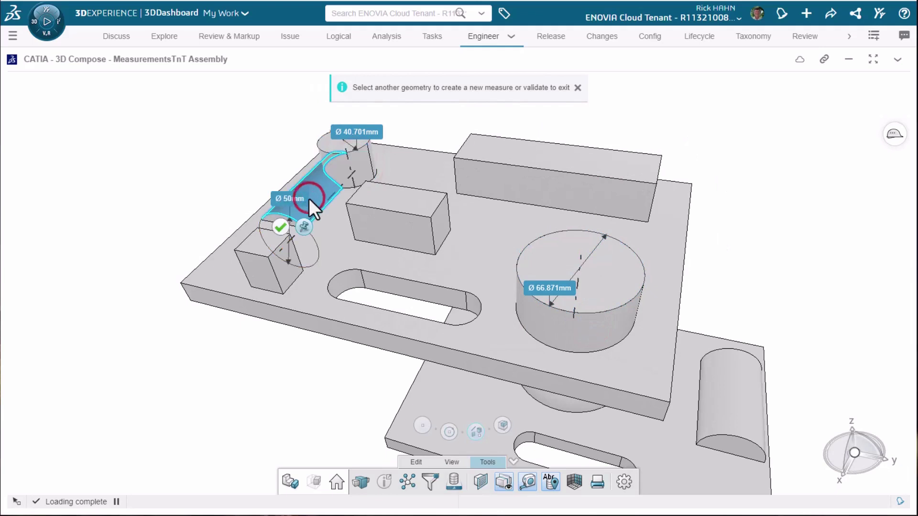
key("Escape")
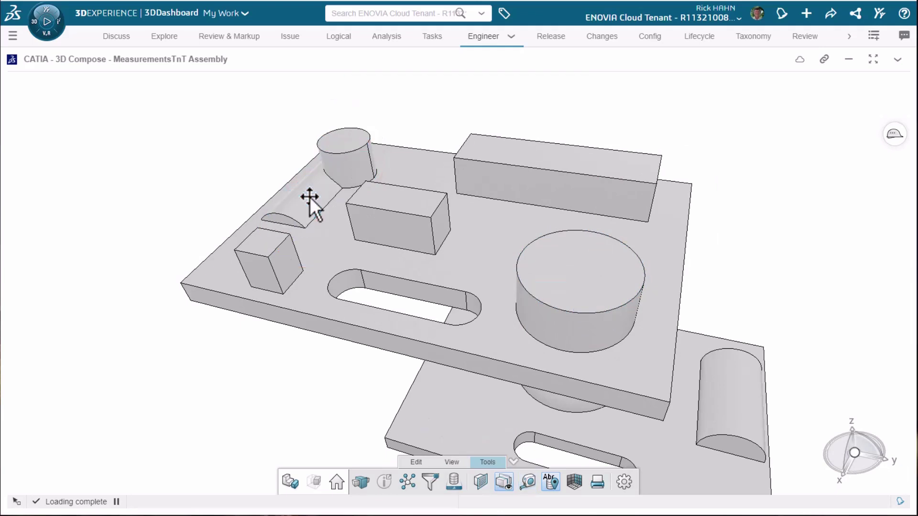
- Measure between the dome on the lower plate and the small block's front vertical edge on the upper plate
middle_click_drag(564, 326, 602, 213)
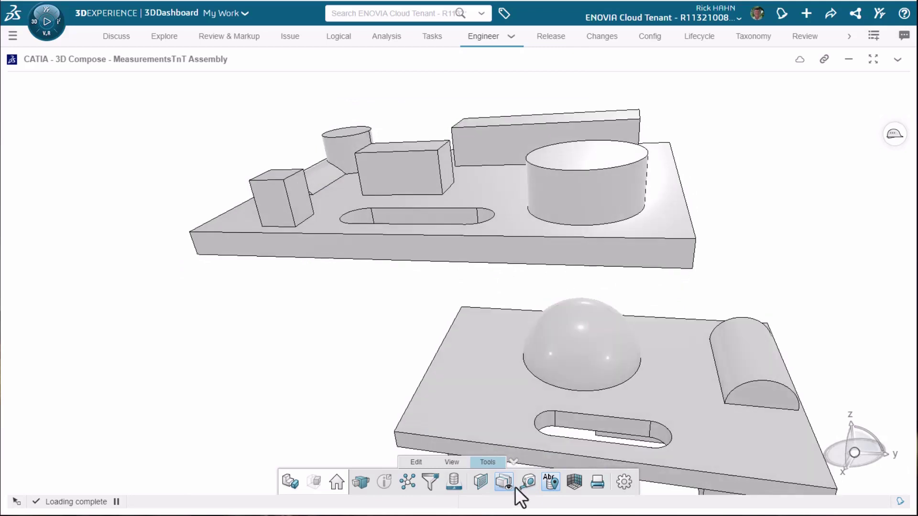
left_click(525, 480)
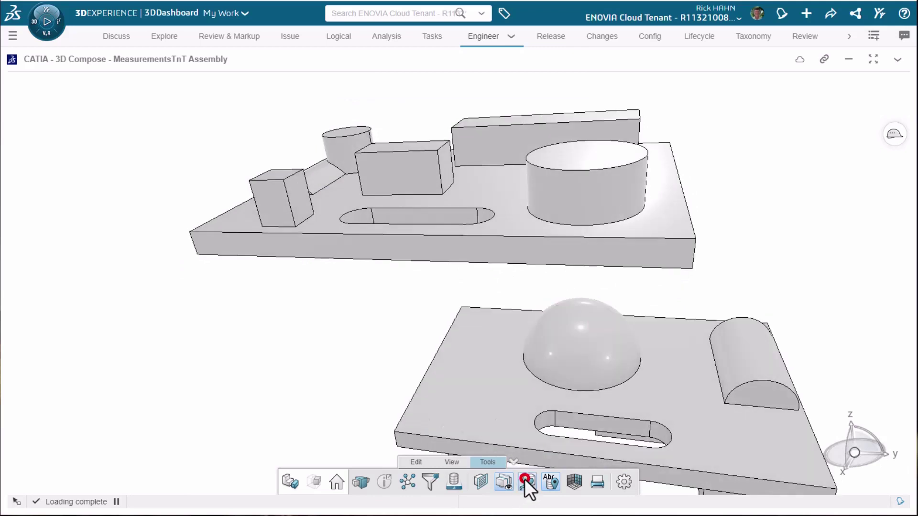
left_click(596, 354)
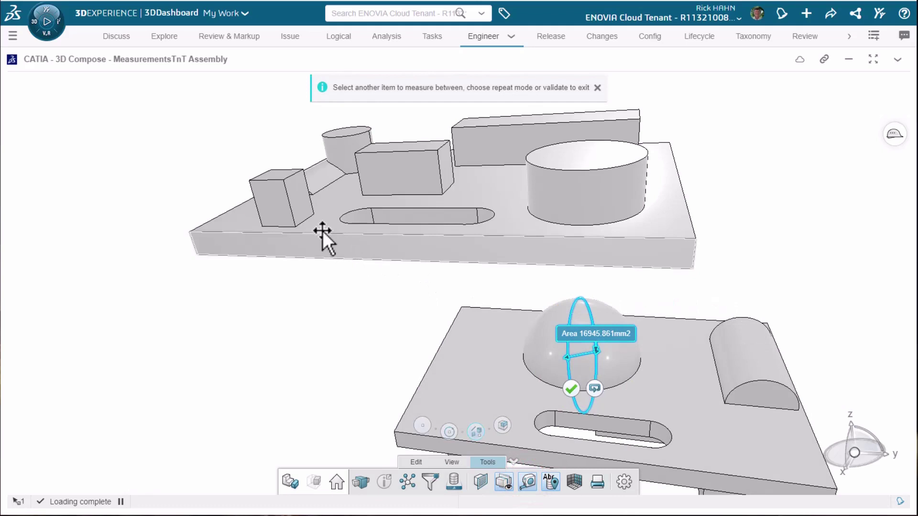
left_click(291, 205)
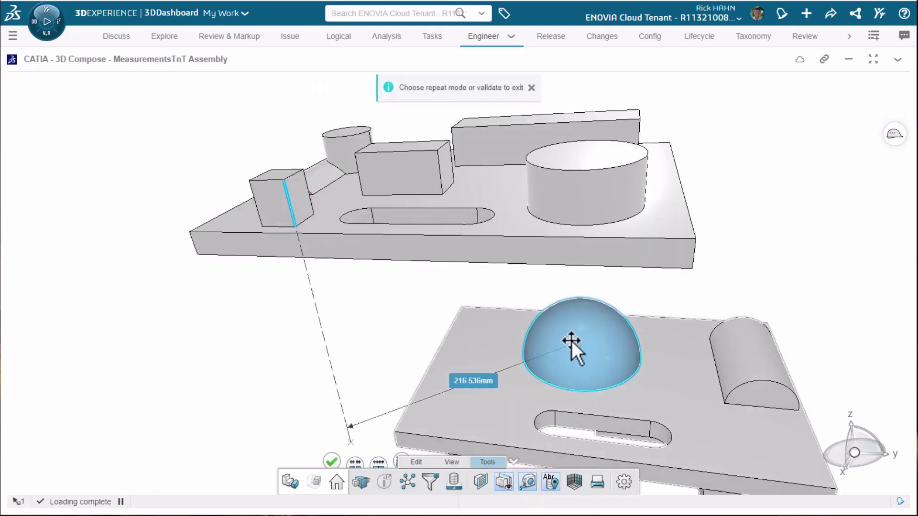
- Choose the Distance type for the dome-to-edge measure and move its label up into the gap between the plates
right_click(471, 382)
left_click(497, 364)
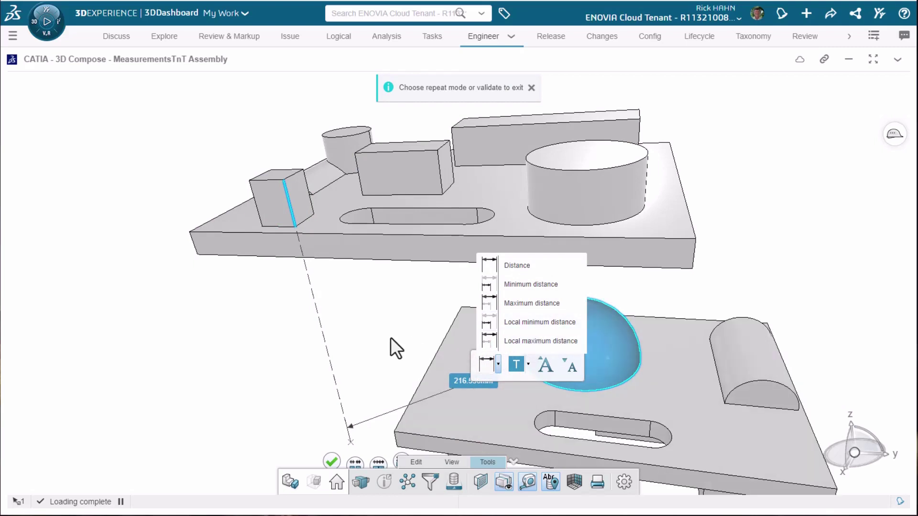
left_click(490, 264)
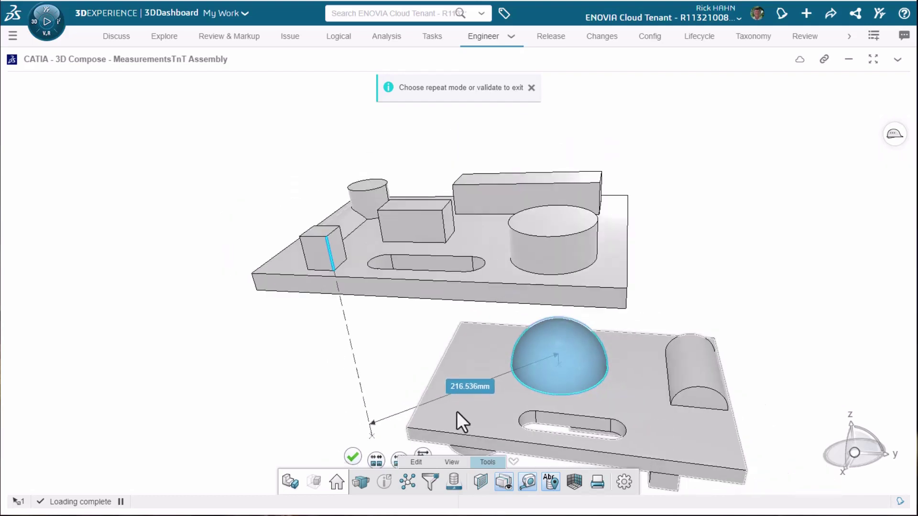
left_click_drag(469, 390, 459, 336)
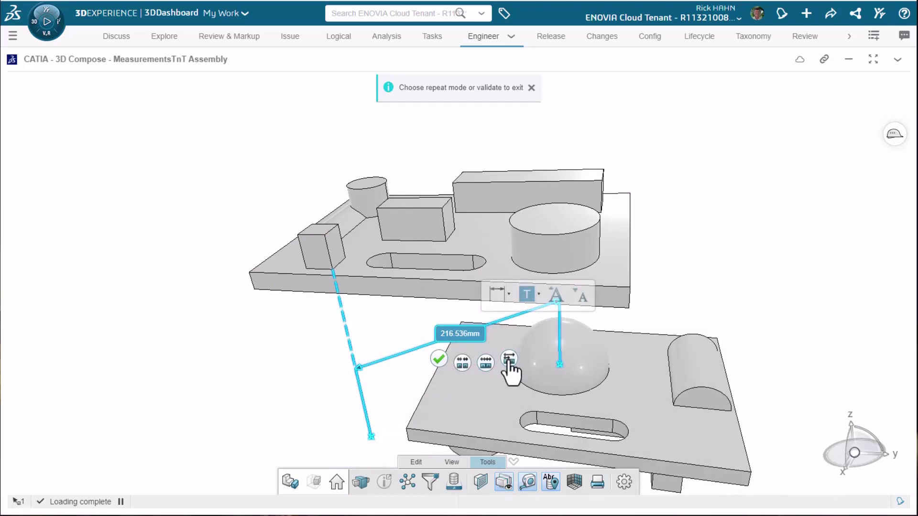
- Measure in fixed mode from the dome to a vertical edge of the middle block and one at each end of the long block, keeping the measures
left_click(509, 360)
left_click(380, 226)
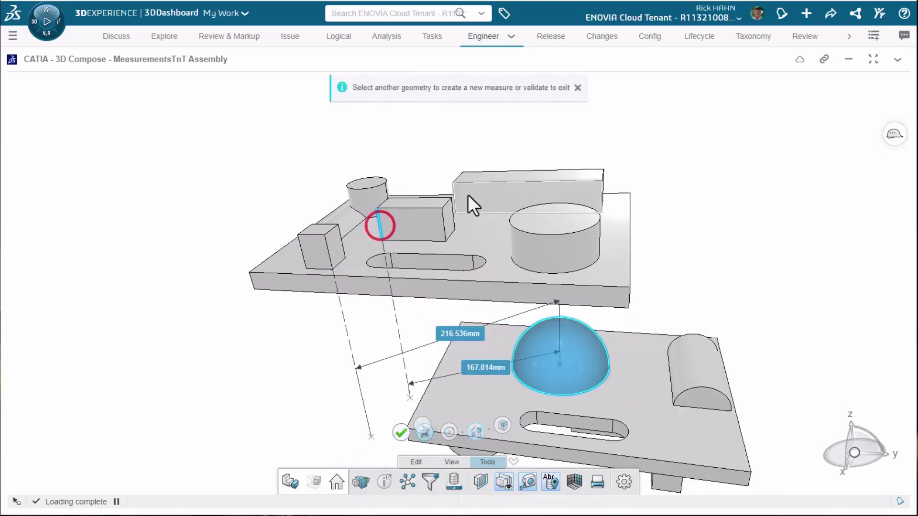
left_click(454, 196)
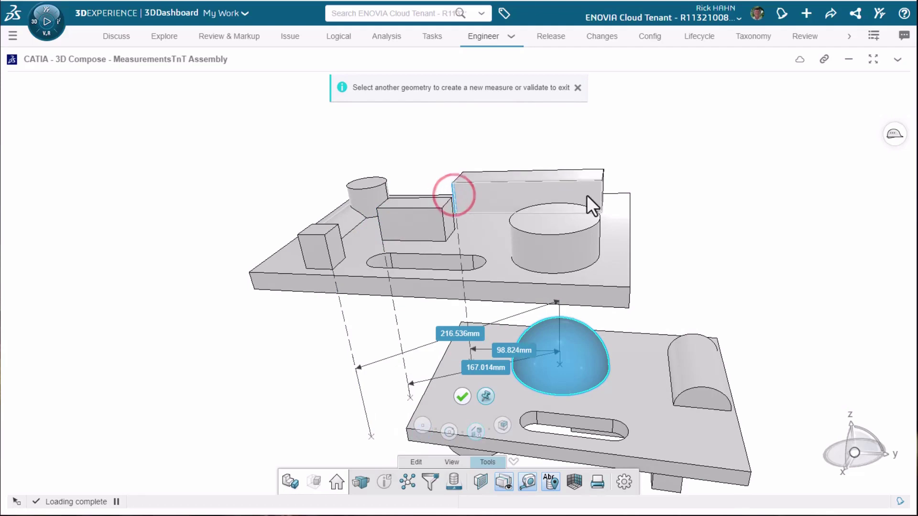
left_click(600, 193)
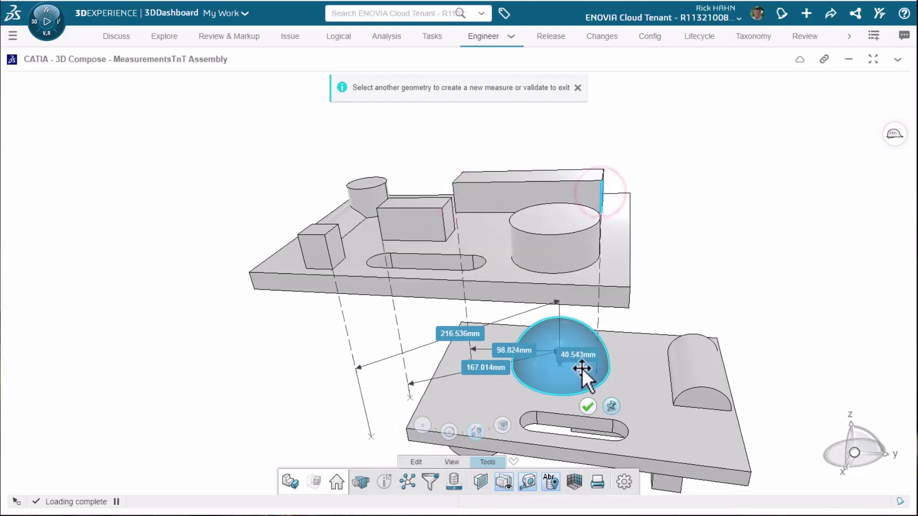
middle_click_drag(525, 421, 579, 491)
middle_click_drag(521, 363, 501, 406)
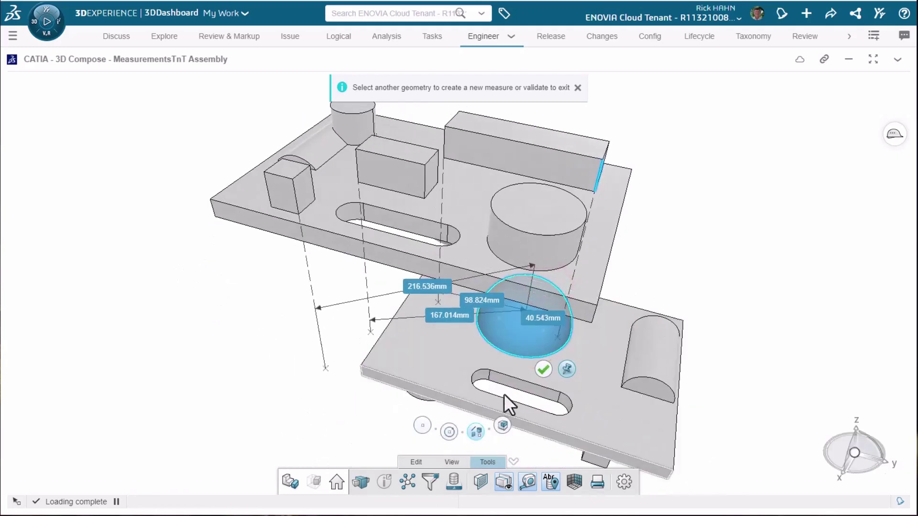
left_click(543, 369)
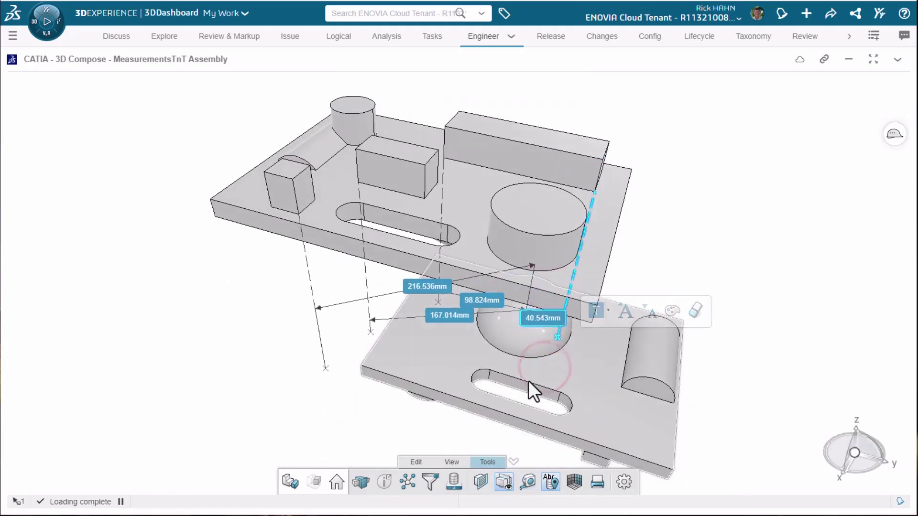
- Remove all the dome-to-edge distance measures from the model
middle_click_drag(531, 381, 753, 239)
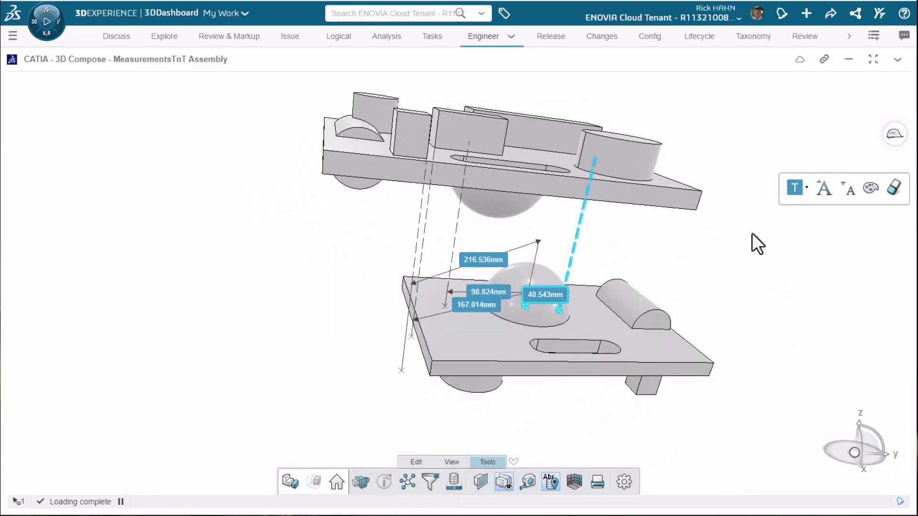
left_click(542, 296)
right_click(541, 296)
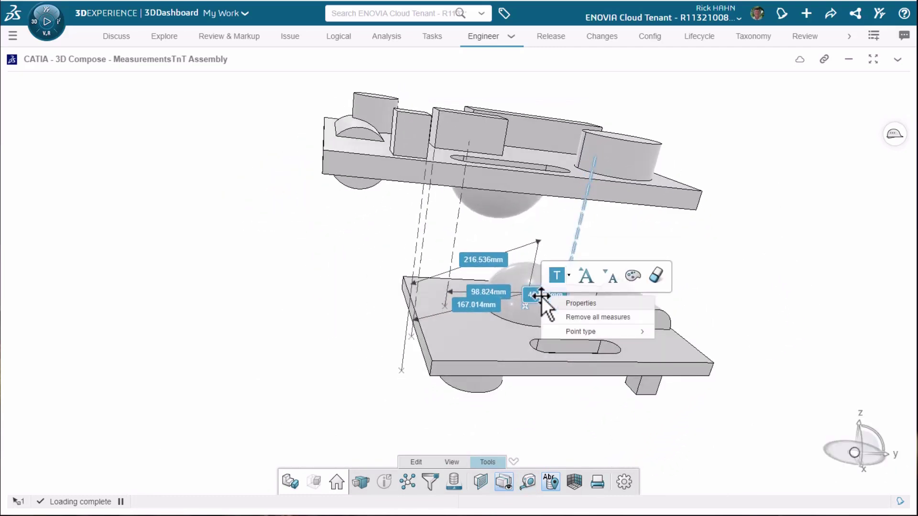
left_click(575, 316)
left_click(493, 304)
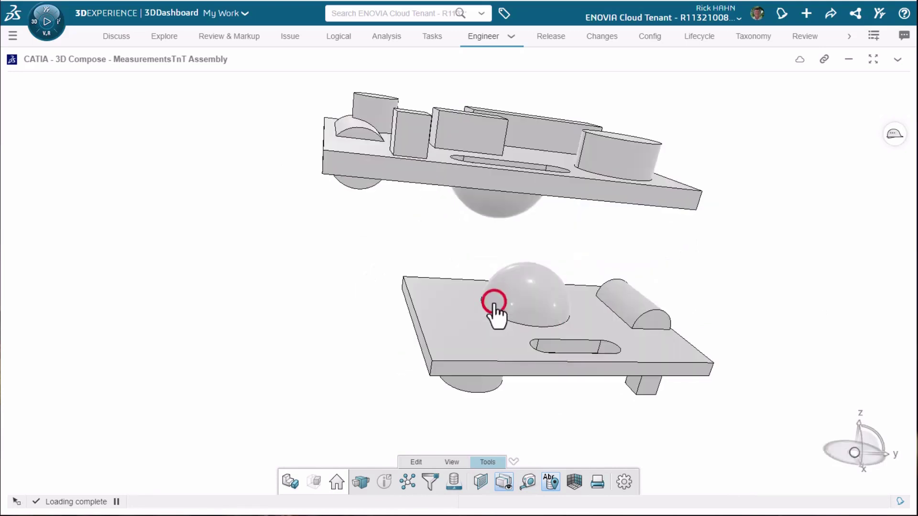
- Measure the distance between the dome on the lower plate and the dome beneath the upper plate
left_click(528, 482)
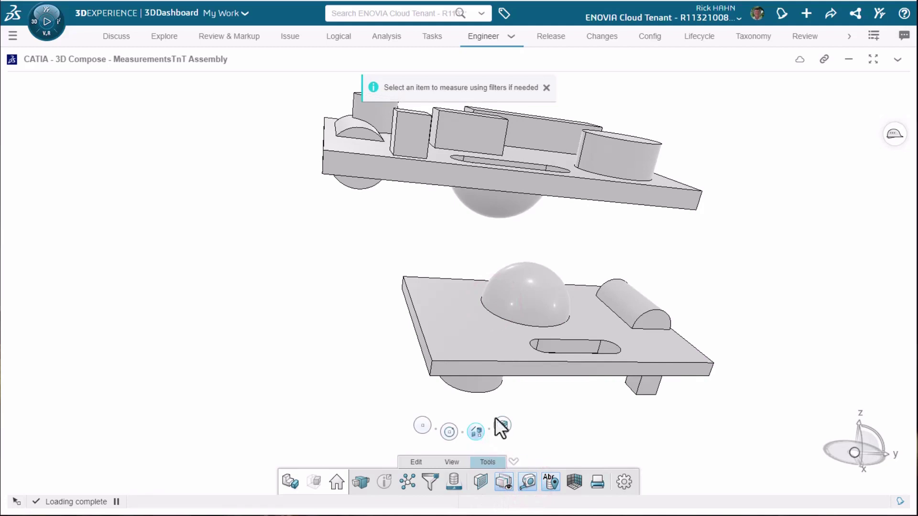
left_click(540, 288)
left_click(495, 203)
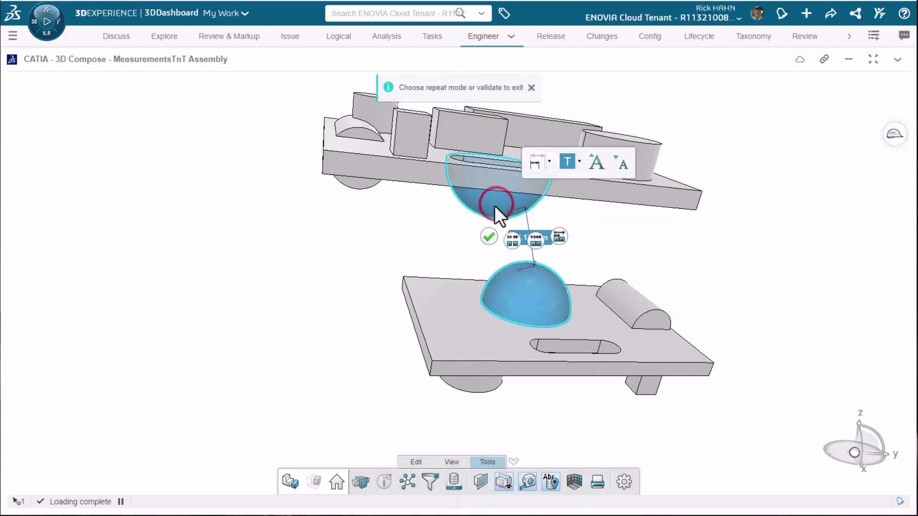
- Move the dome-to-dome distance label out past the side of the plates and view its distance types before closing the measure
middle_click_drag(626, 239, 457, 247)
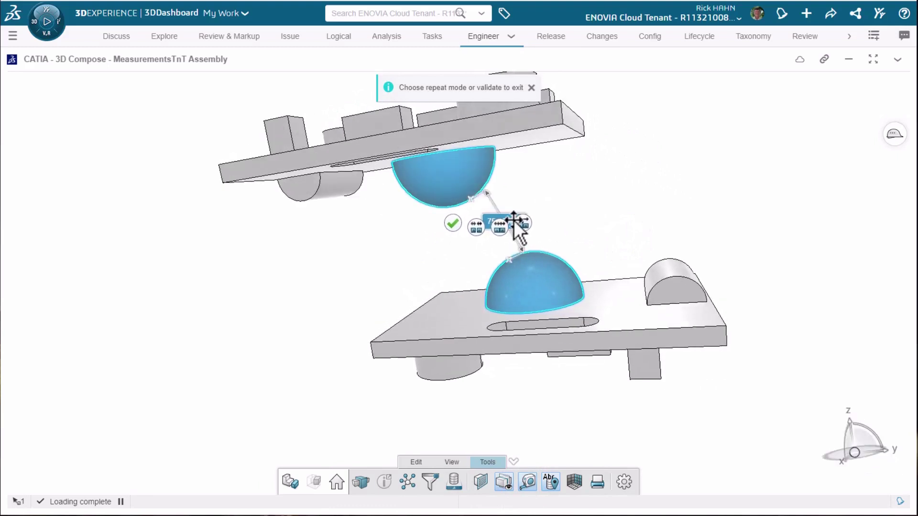
left_click_drag(514, 219, 768, 222)
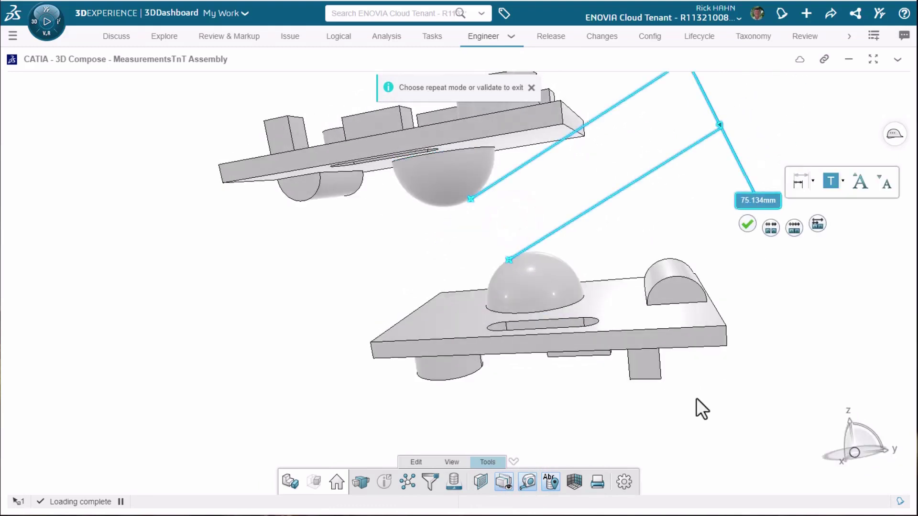
left_click(773, 201)
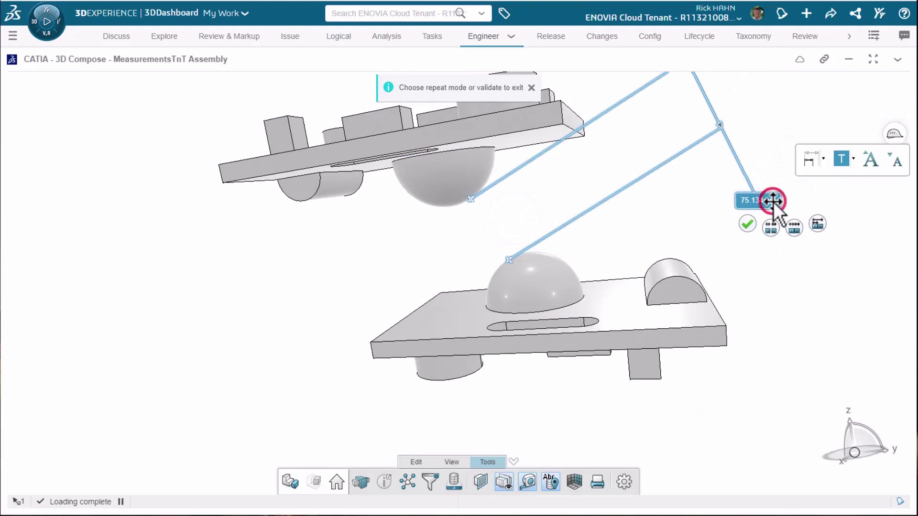
left_click(826, 159)
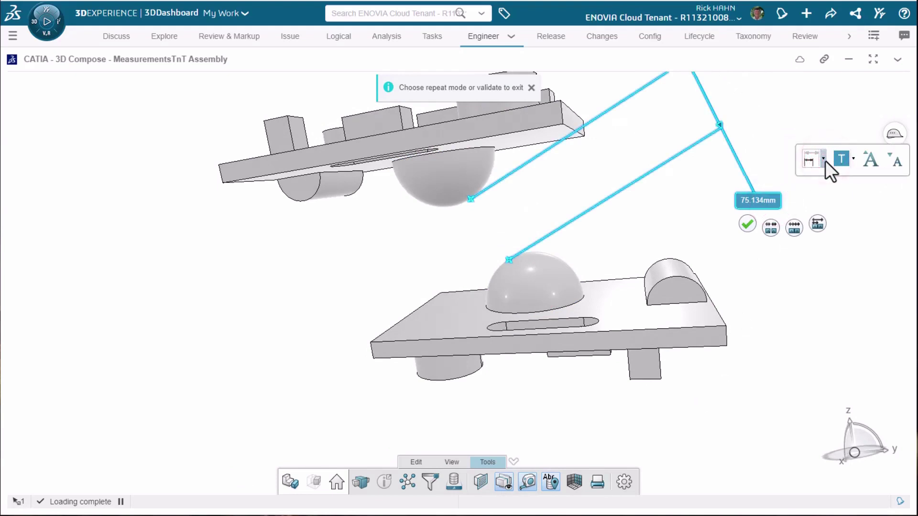
left_click(823, 159)
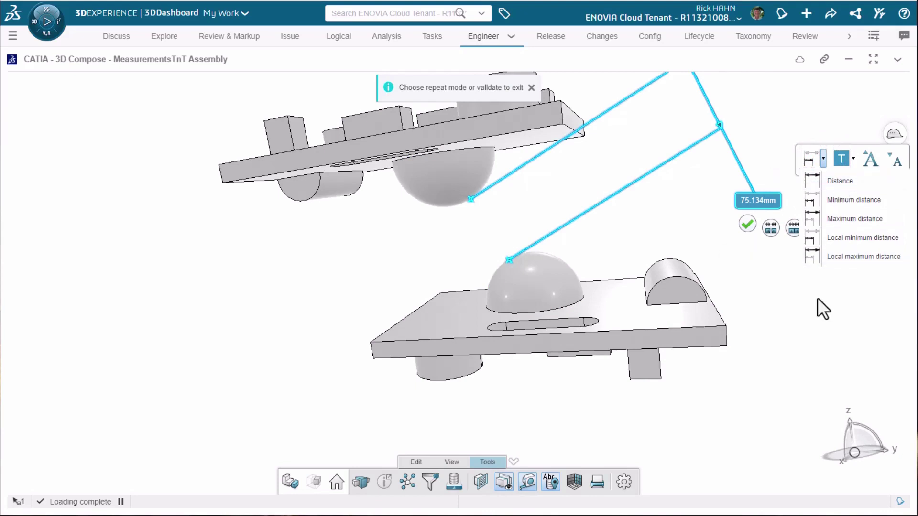
left_click(778, 270)
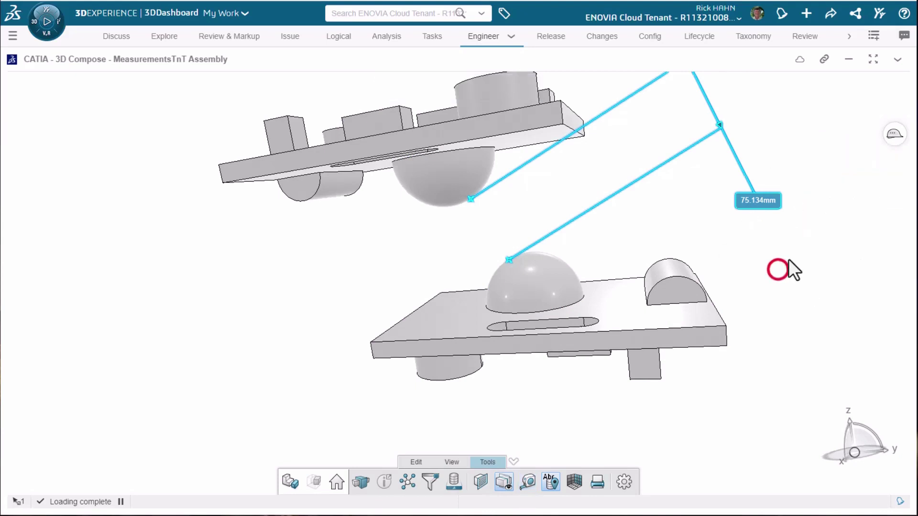
left_click(773, 294)
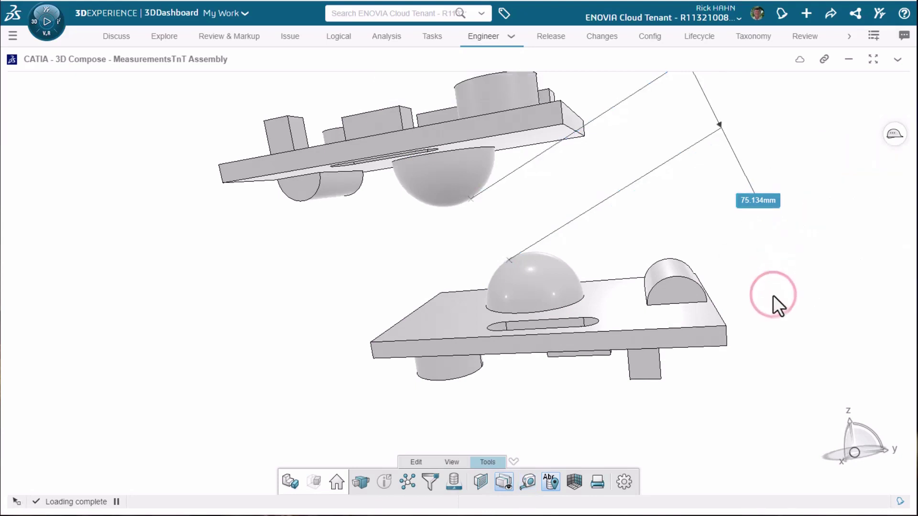